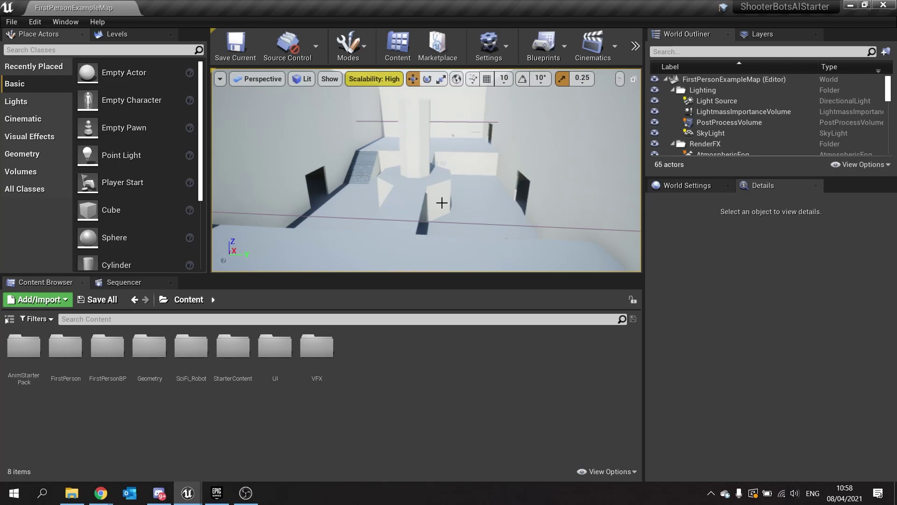
right_click_drag(437, 183, 463, 171)
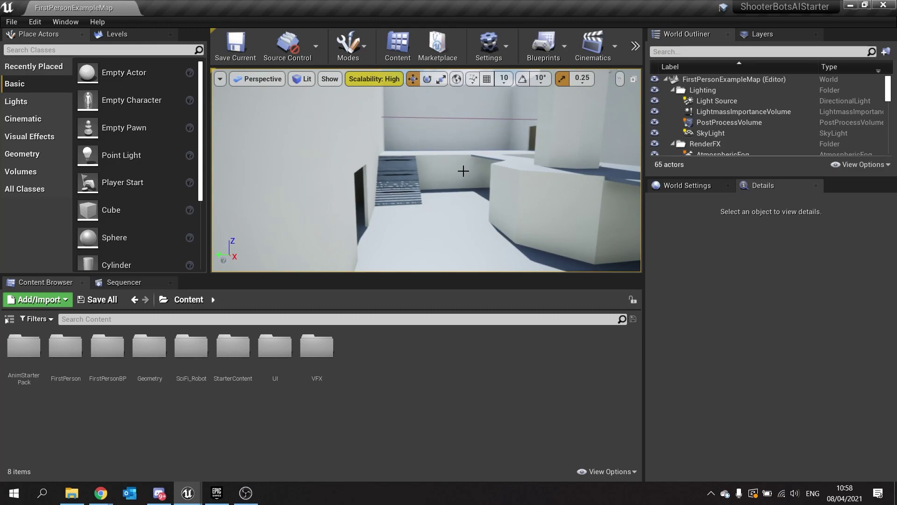
right_click_drag(416, 195, 421, 195)
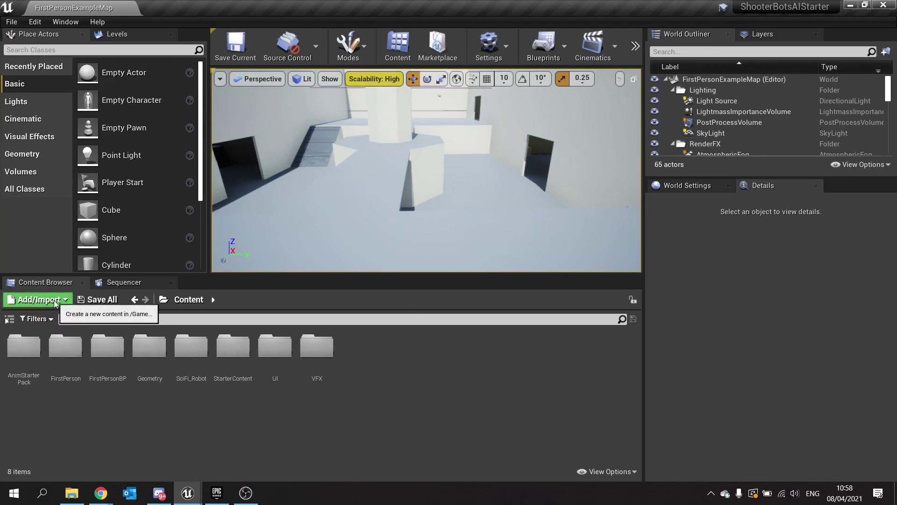
Create a new folder named AI in the Content folder.
left_click(40, 299)
left_click(122, 143)
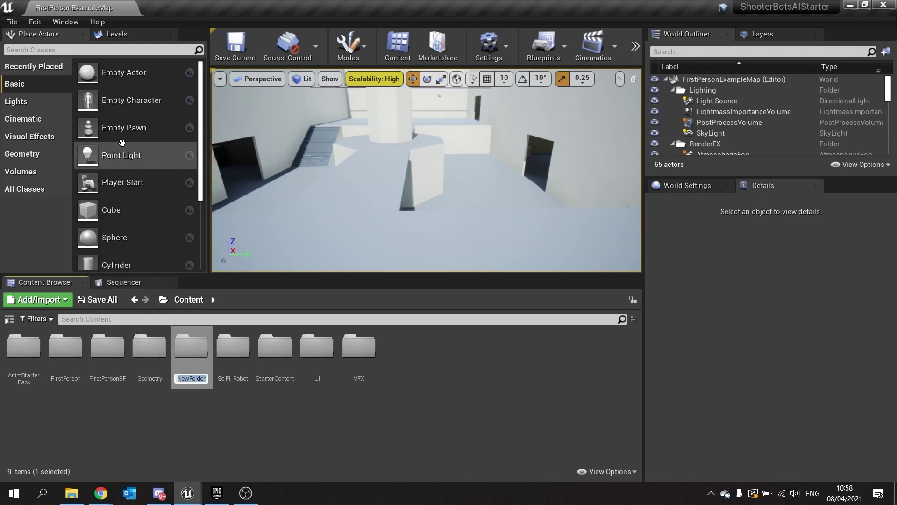
type("AI")
key("Return")
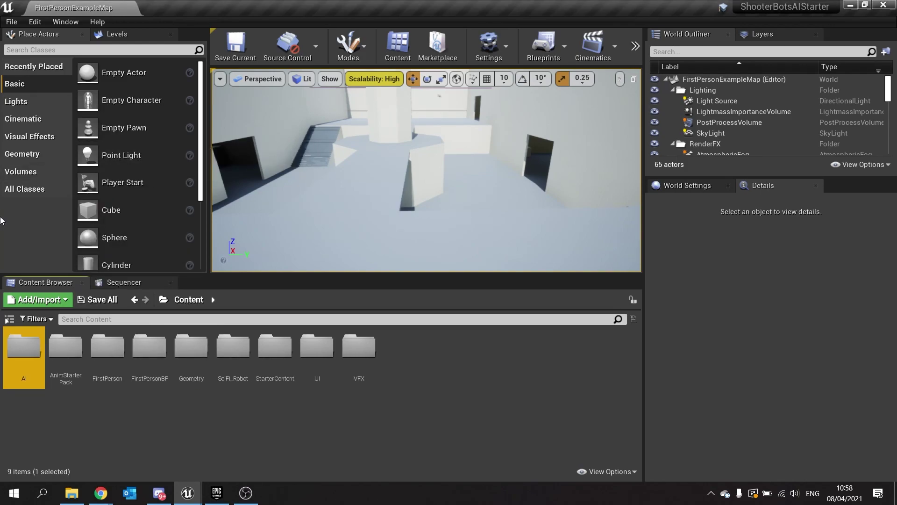
Create a Blueprint Class named Bot inside the AI folder, with Character as its parent class.
double_click(36, 356)
right_click(35, 357)
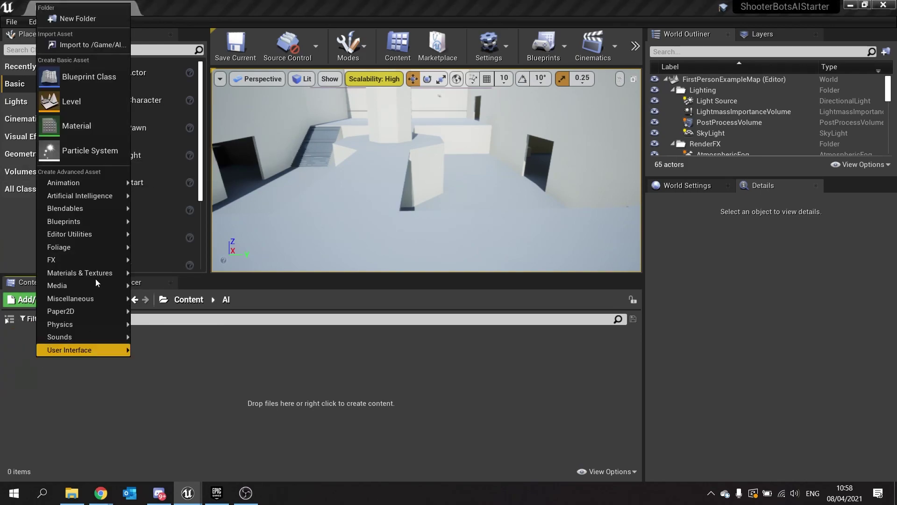
left_click(78, 81)
left_click(322, 196)
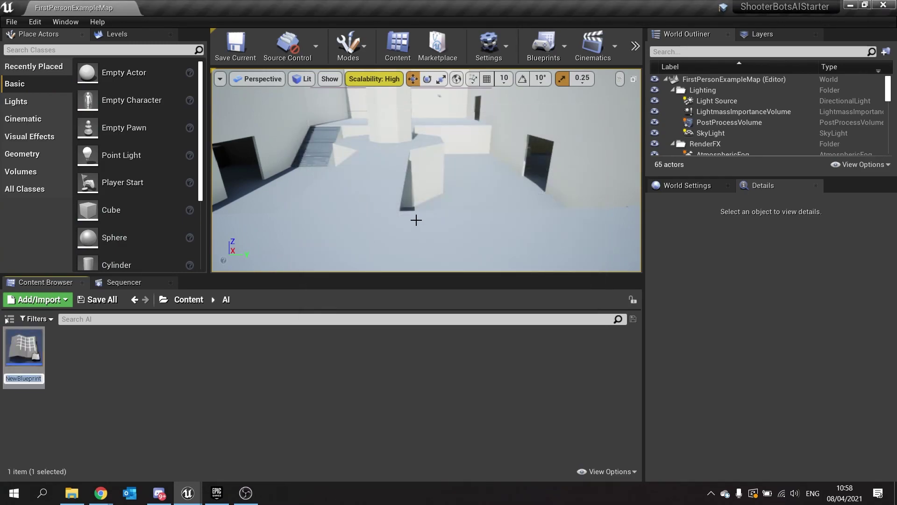
type("Bot")
key("Return")
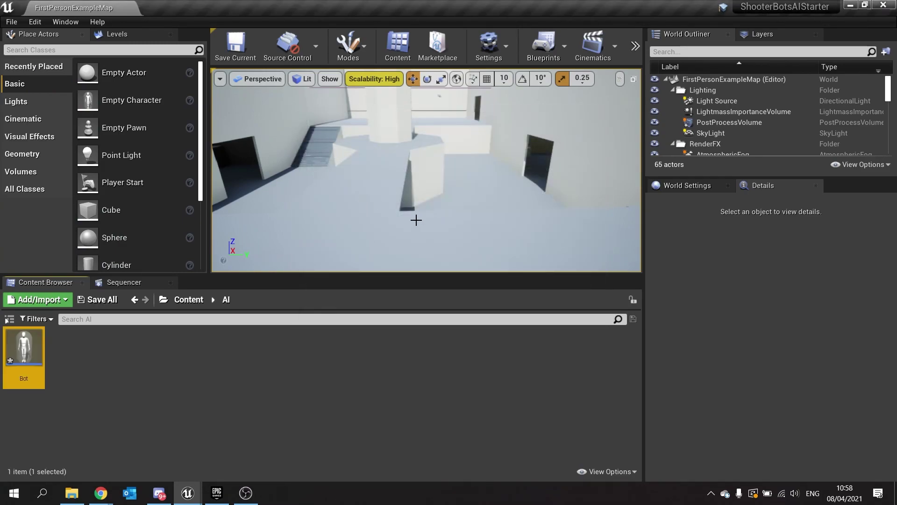
Create a Blueprint Class named Bot_AI in the AI folder, with AIController as its parent class.
right_click(101, 361)
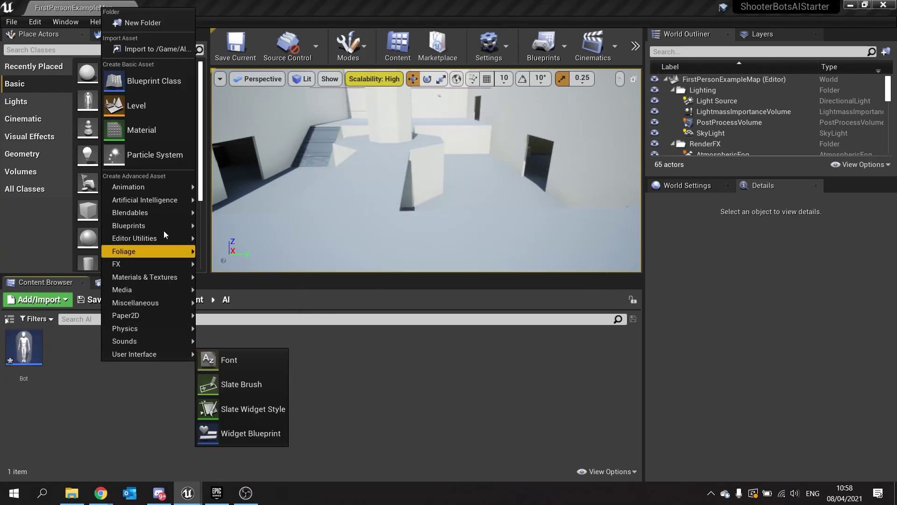
left_click(161, 83)
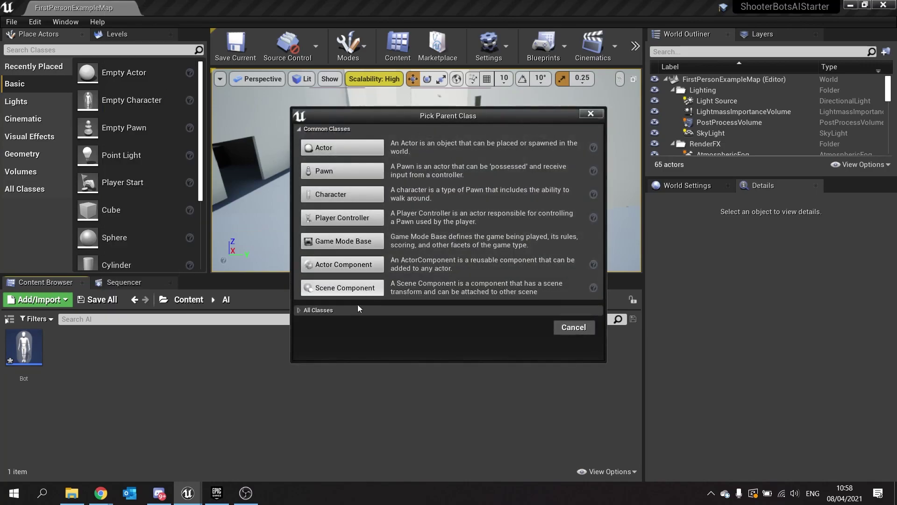
type("ai controll")
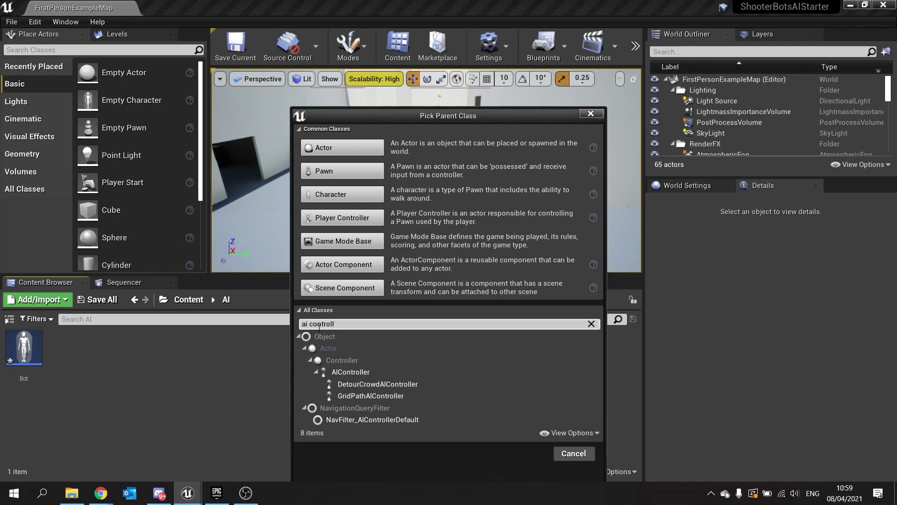
left_click(360, 372)
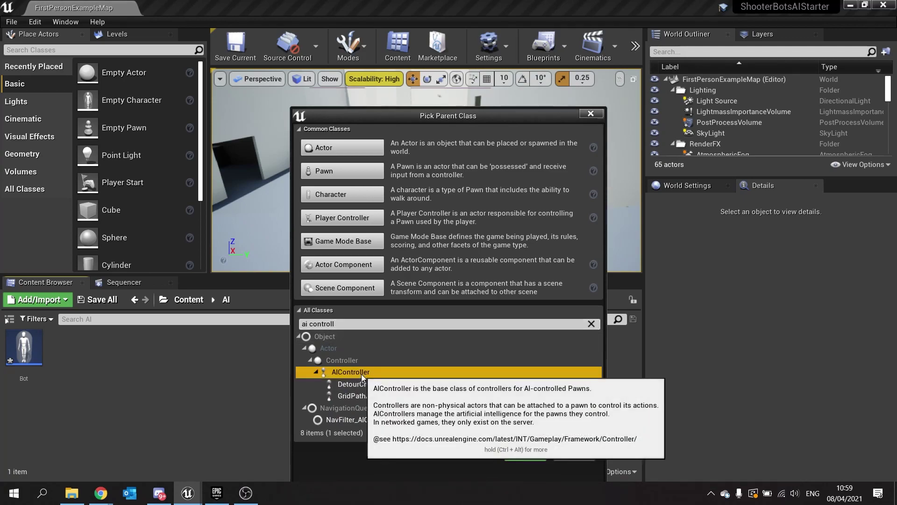
left_click(524, 453)
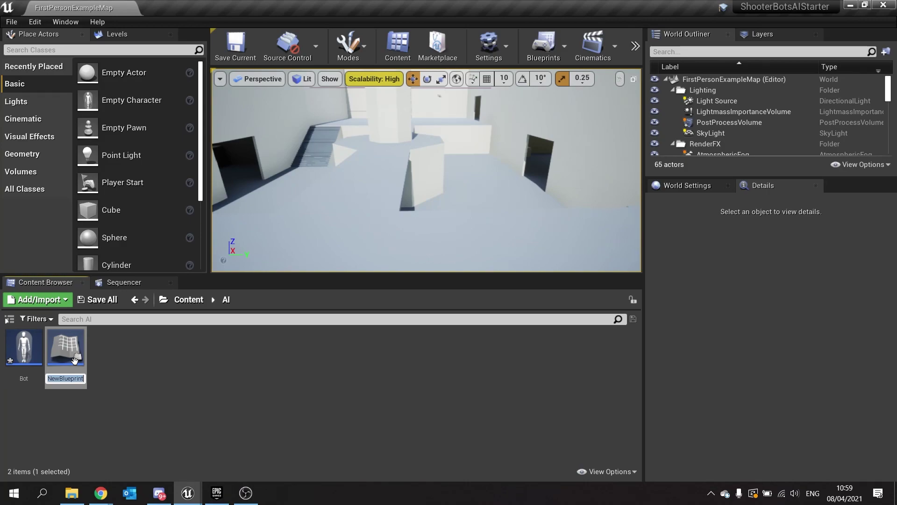
type("Bot_AI")
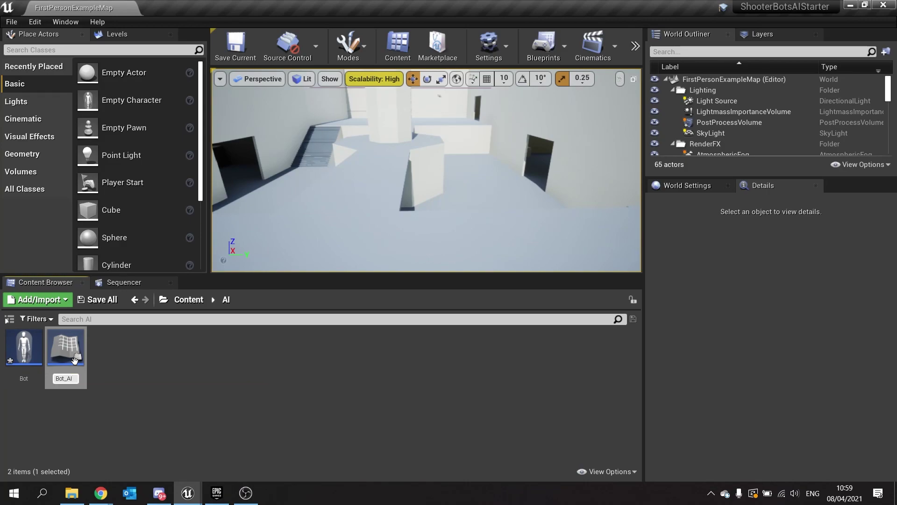
key("Return")
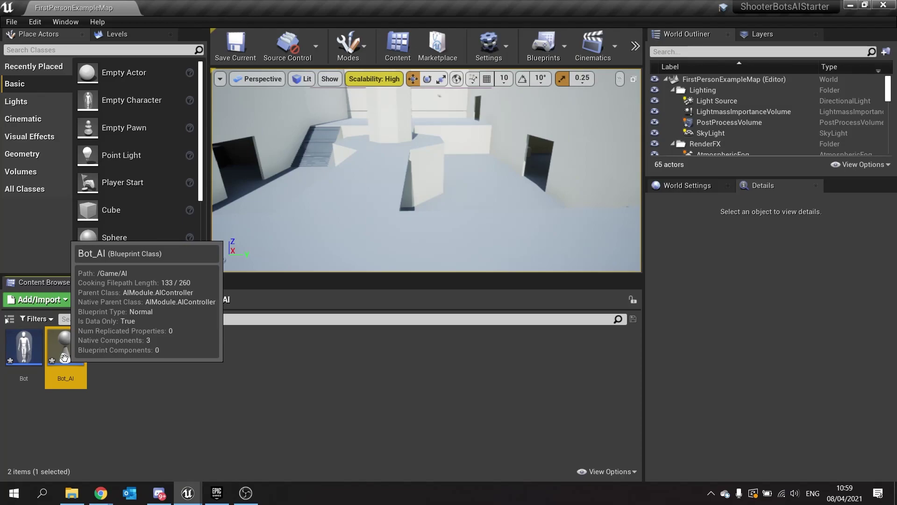
Create a Behavior Tree asset named Bot_BT in the AI folder.
right_click(115, 357)
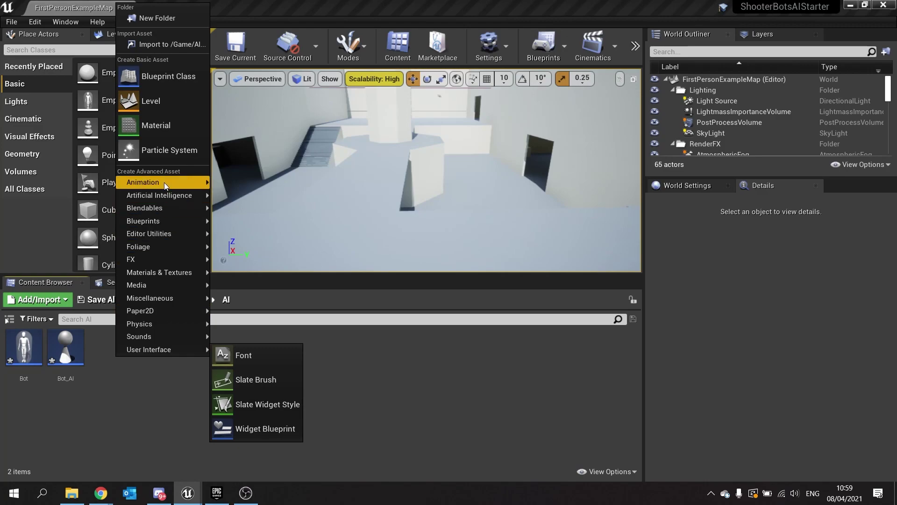
mouse_move(167, 194)
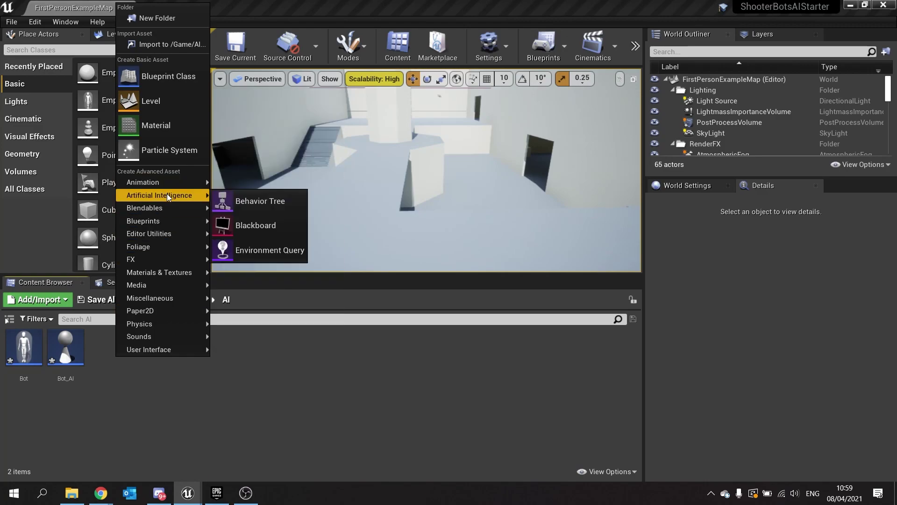
left_click(258, 202)
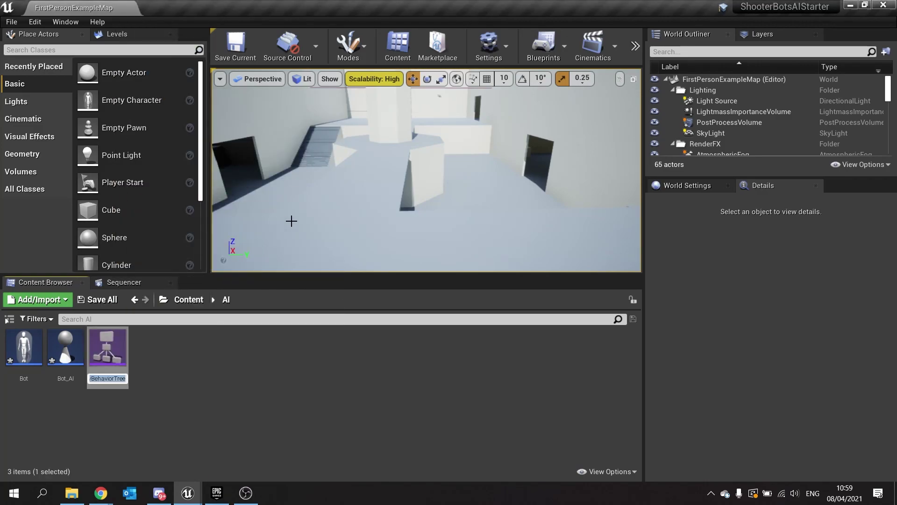
type("Bot_BT")
key("Return")
Create a Blackboard asset named Bot_BB in the AI folder.
right_click(179, 360)
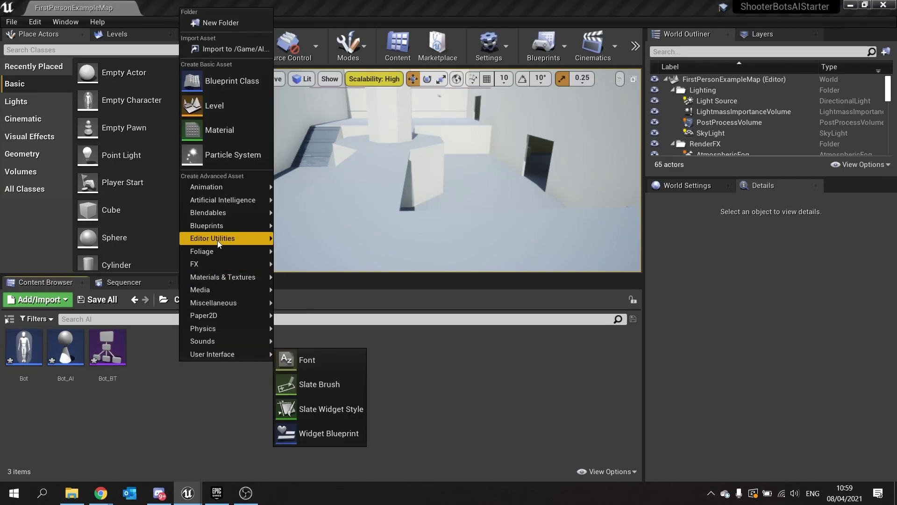
mouse_move(224, 200)
left_click(343, 228)
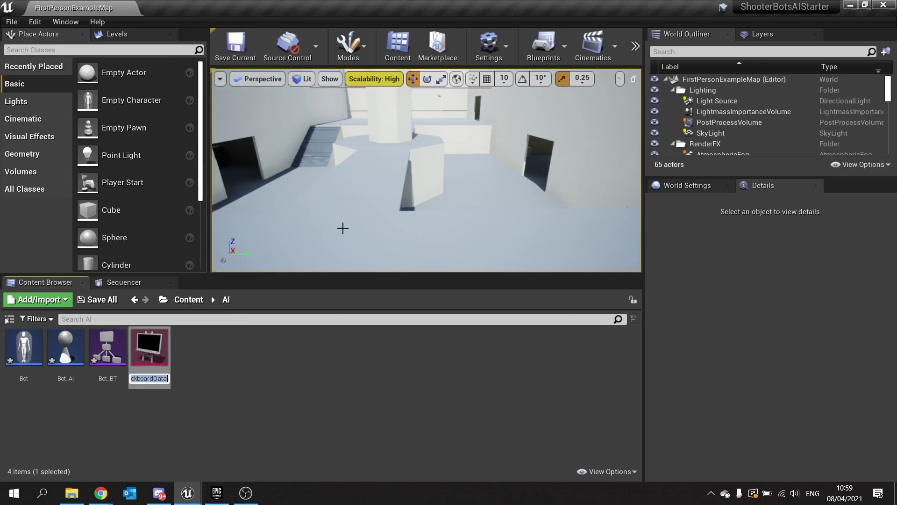
type("Bot_BB")
key("Return")
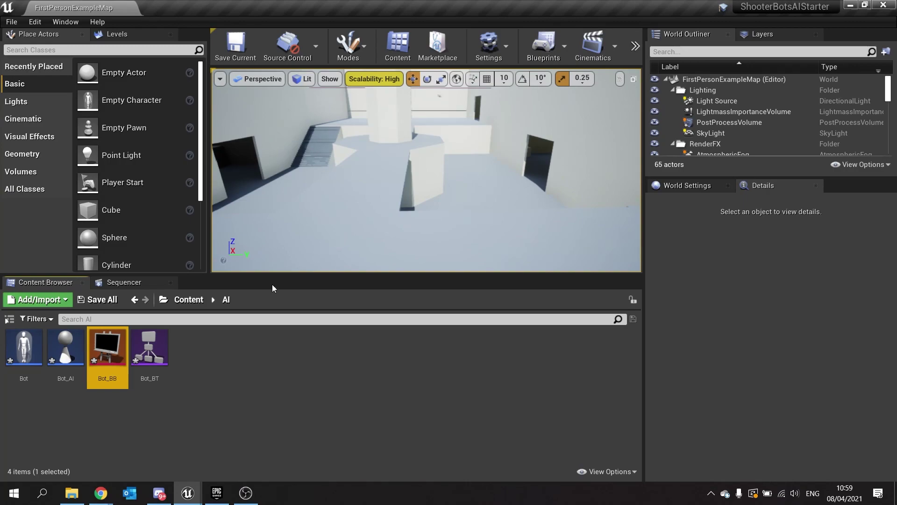
left_click(200, 398)
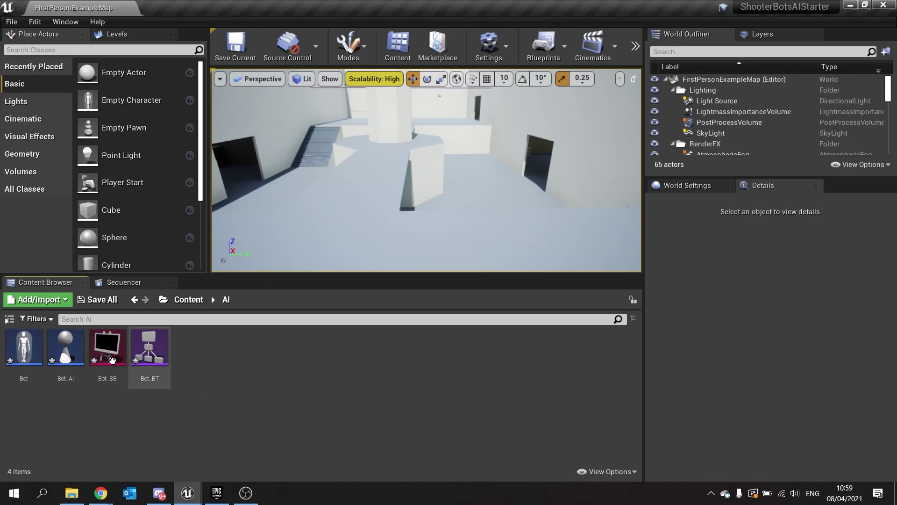
Open the Bot blueprint and assign SCIFI_ROBOT_IK_SK as the skeletal mesh of its Mesh component.
double_click(26, 340)
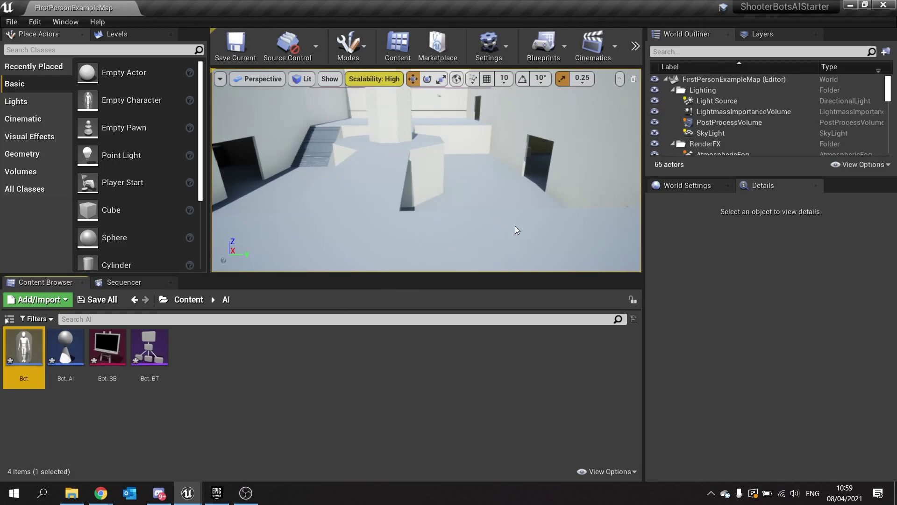
left_click(589, 123)
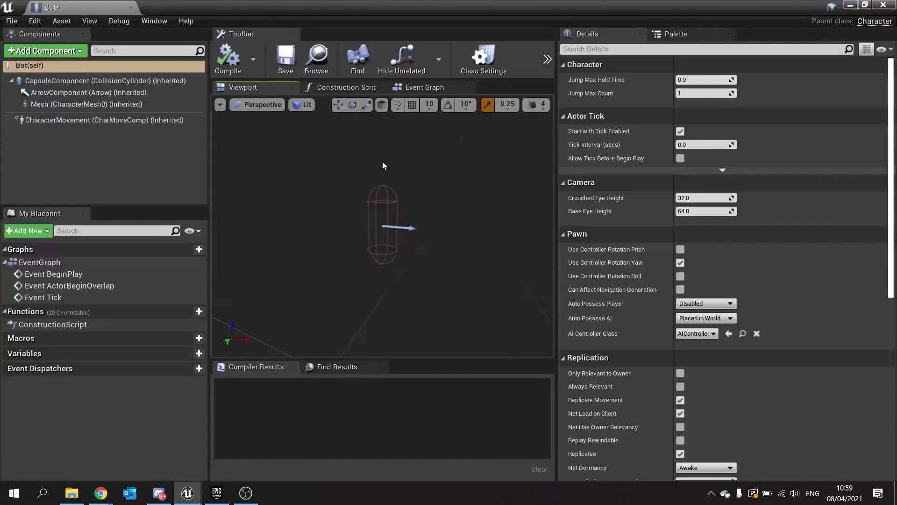
left_click(85, 104)
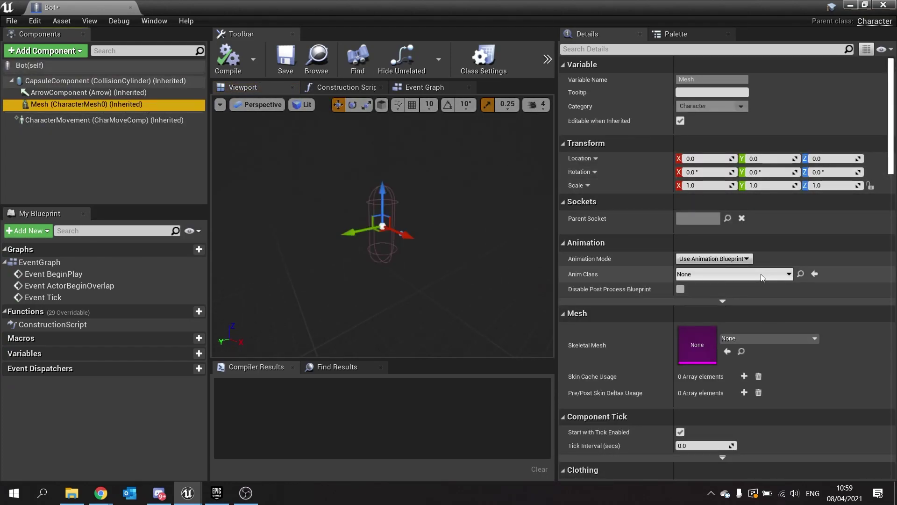
left_click(800, 340)
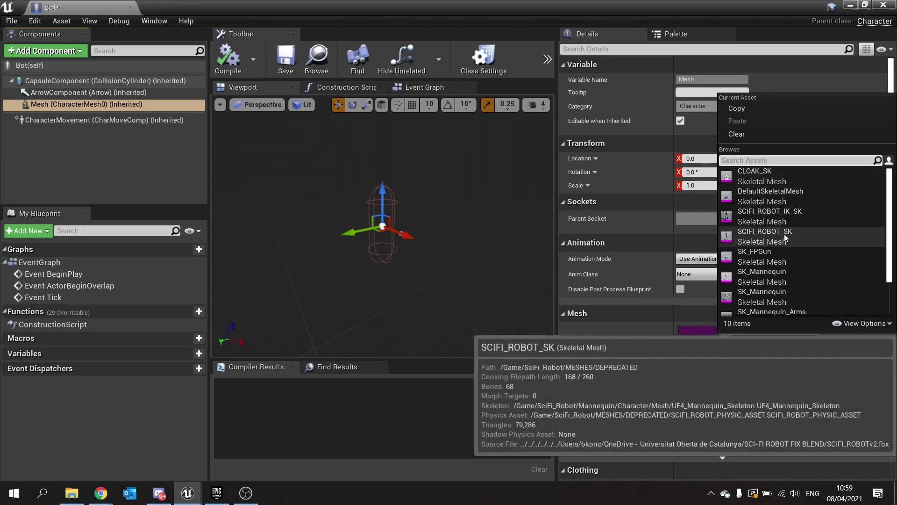
left_click(798, 221)
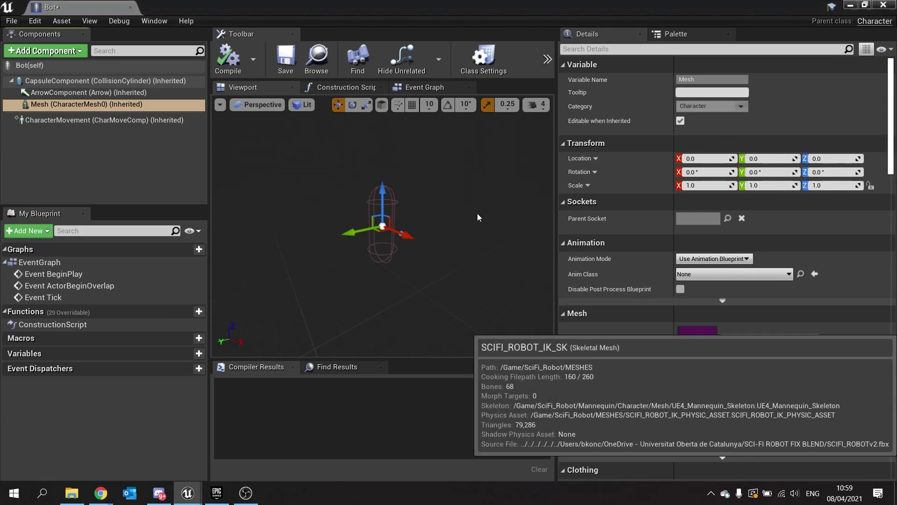
Lower the robot mesh within the capsule by setting its Z location to -90.
right_click_drag(459, 221, 437, 224)
key("w")
key("s")
key("w")
left_click_drag(429, 230, 399, 295)
right_click_drag(399, 295, 390, 282)
left_click(834, 159)
type("-90")
key("Return")
Rotate the robot mesh about -90° around the Z axis so it faces along the capsule's arrow.
right_click_drag(509, 301, 518, 300)
key("e")
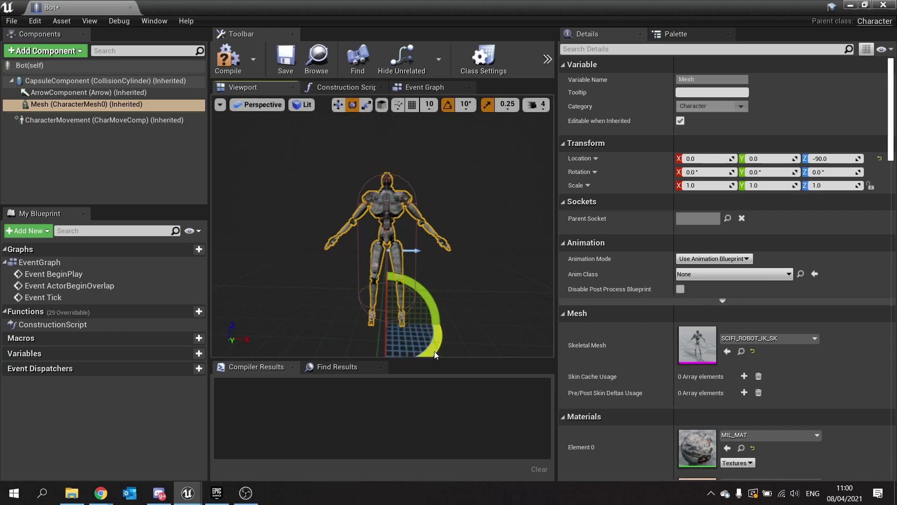
left_click_drag(434, 350, 415, 343)
key("d")
right_click_drag(427, 312, 372, 284)
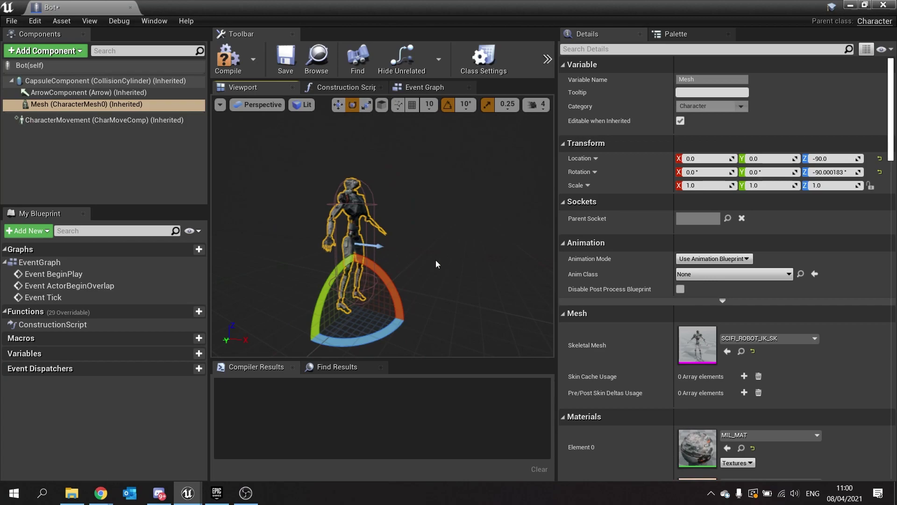
Set the robot mesh's Anim Class to UE4ASP_HeroTPP_AnimBlueprint.
key("w")
right_click_drag(436, 261, 403, 198)
key("d")
key("s")
key("w")
key("s")
key("a")
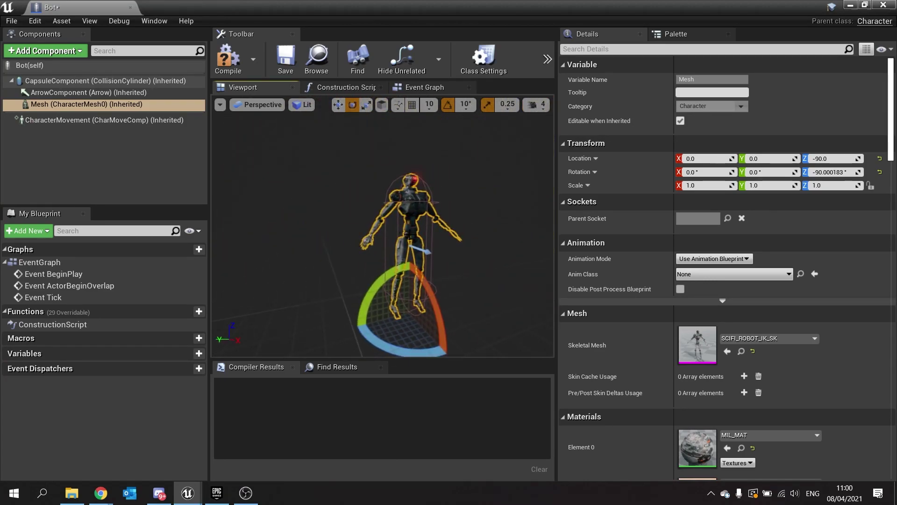
left_click(698, 273)
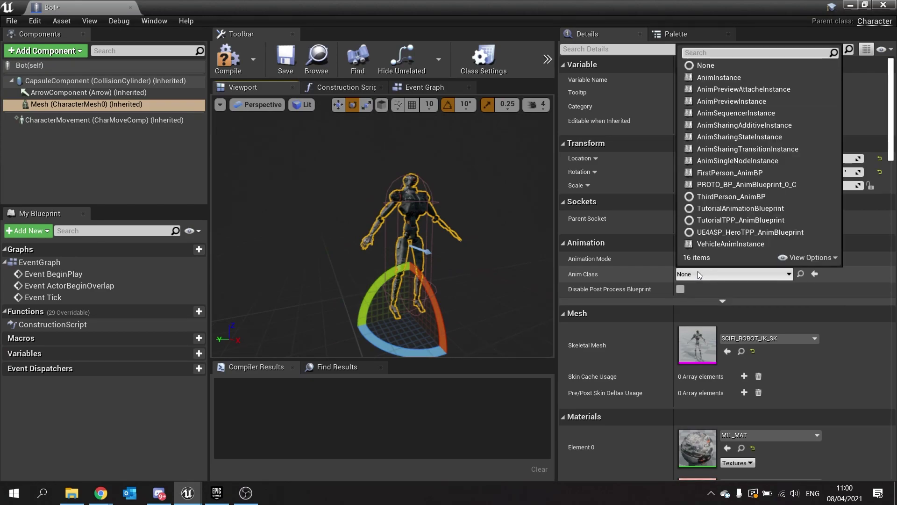
left_click(720, 231)
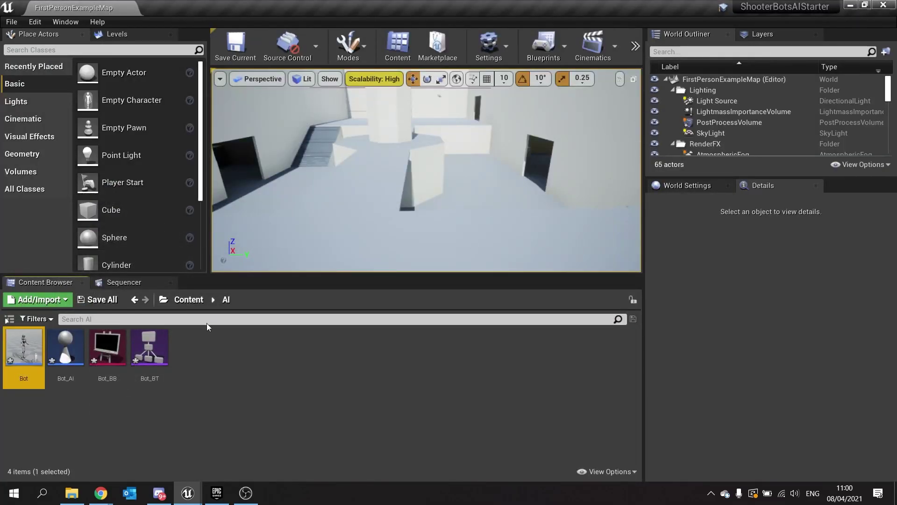
Assign the AnimStarterPack UE4_Mannequin_Skeleton to the SCIFI_ROBOT_IK_SK skeletal mesh in the SciFi_Robot MESHES folder.
left_click(192, 302)
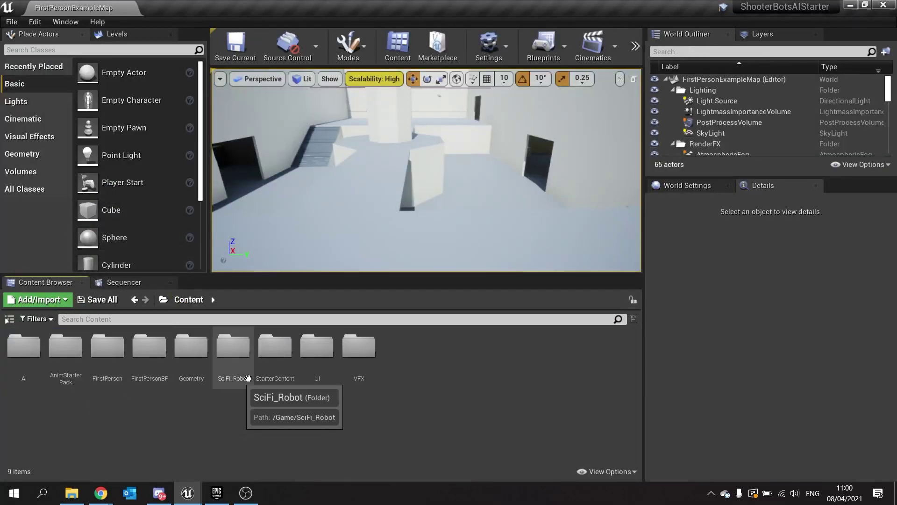
double_click(233, 347)
double_click(149, 347)
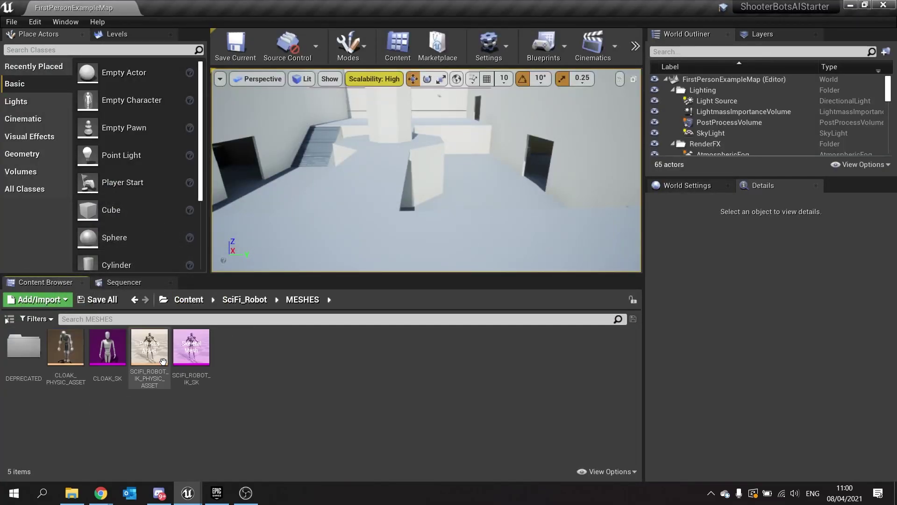
left_click(193, 344)
right_click(193, 338)
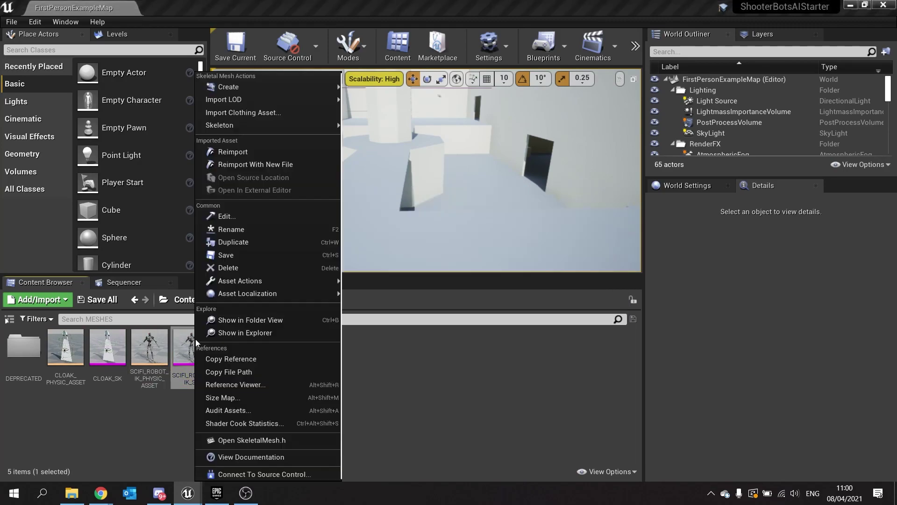
mouse_move(228, 125)
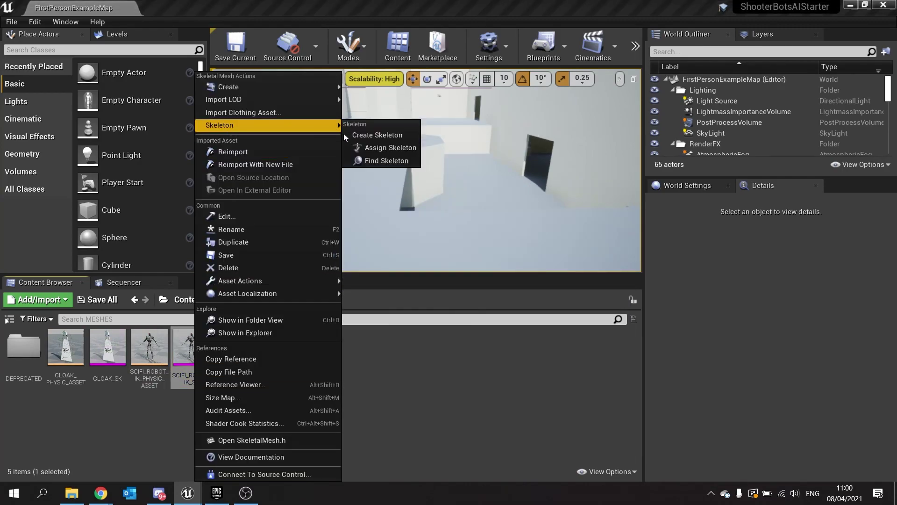
left_click(378, 147)
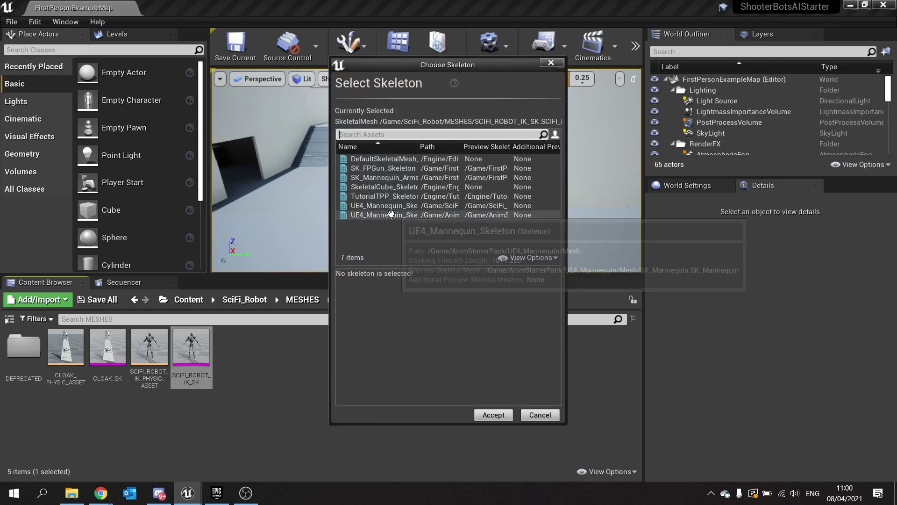
left_click(401, 216)
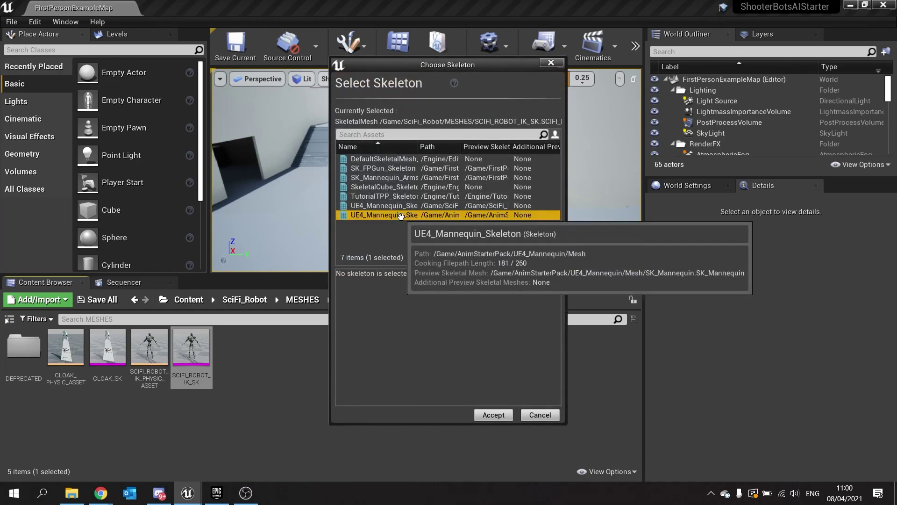
left_click(493, 415)
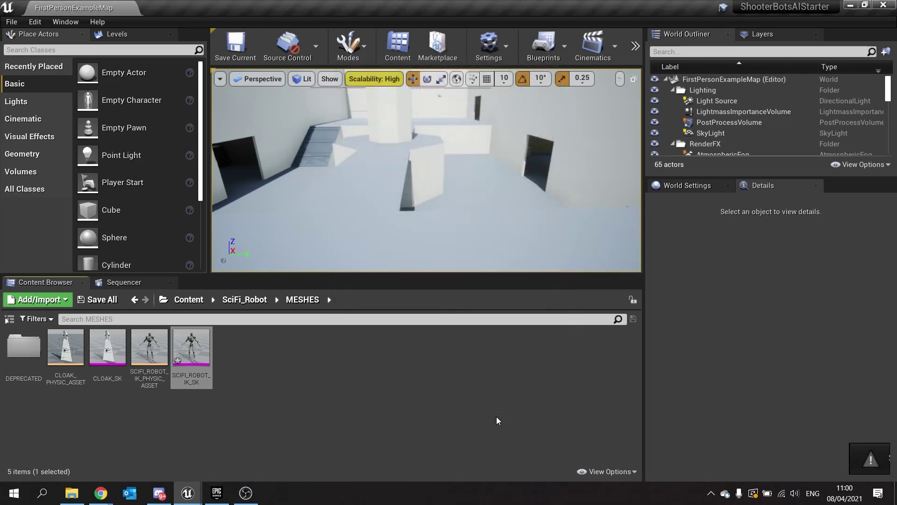
Return to the Bot blueprint, set the Mesh's Anim Class to UE4ASP_HeroTPP_AnimBlueprint again and compile.
mouse_move(188, 491)
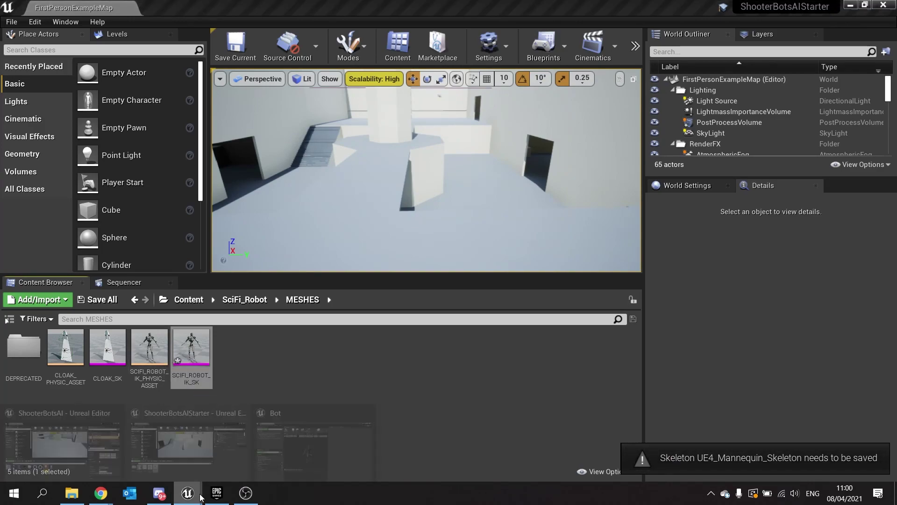
left_click(312, 439)
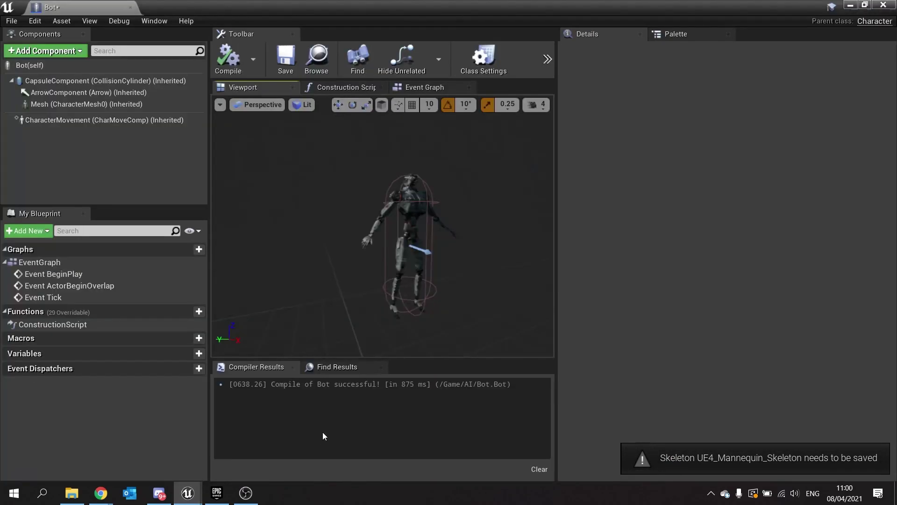
left_click(111, 104)
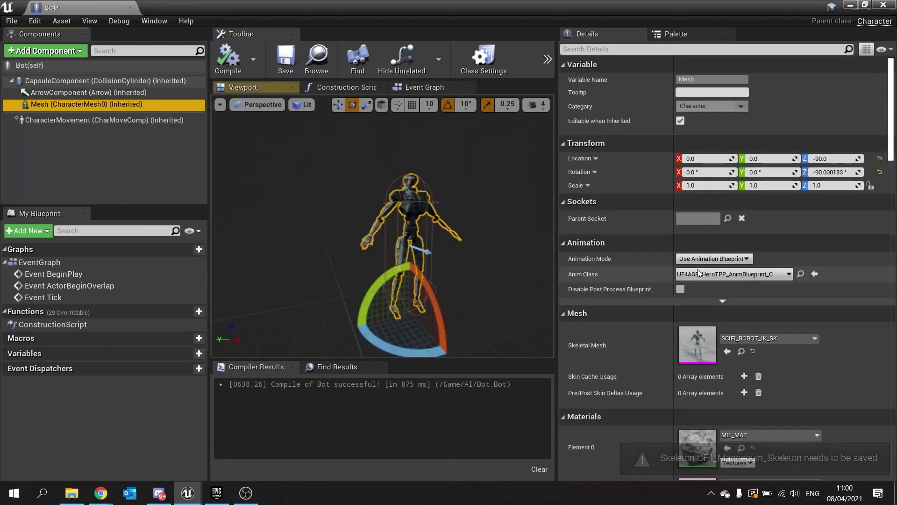
left_click(703, 273)
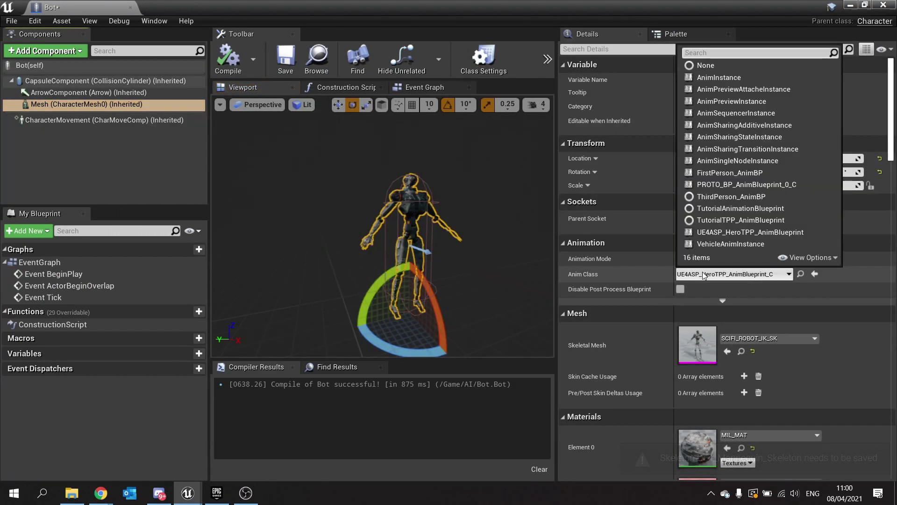
left_click(734, 233)
left_click(227, 65)
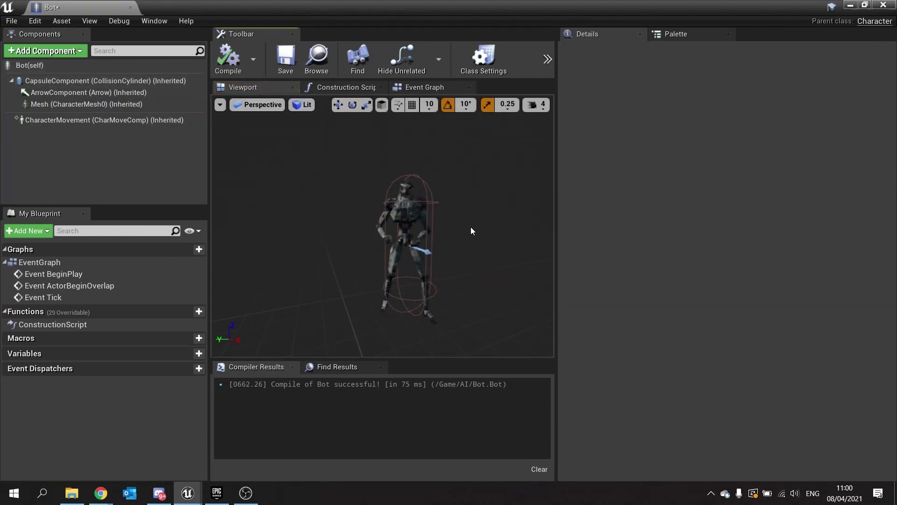
scroll(470, 230, "up", 5)
right_click_drag(470, 230, 525, 218)
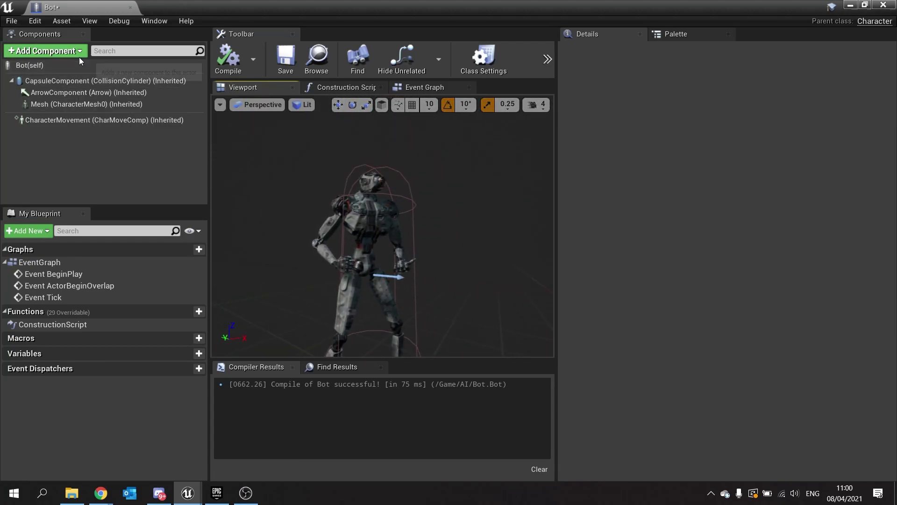
Add a Skeletal Mesh component to the Bot and set its skeletal mesh to SK_FPGun.
left_click(80, 51)
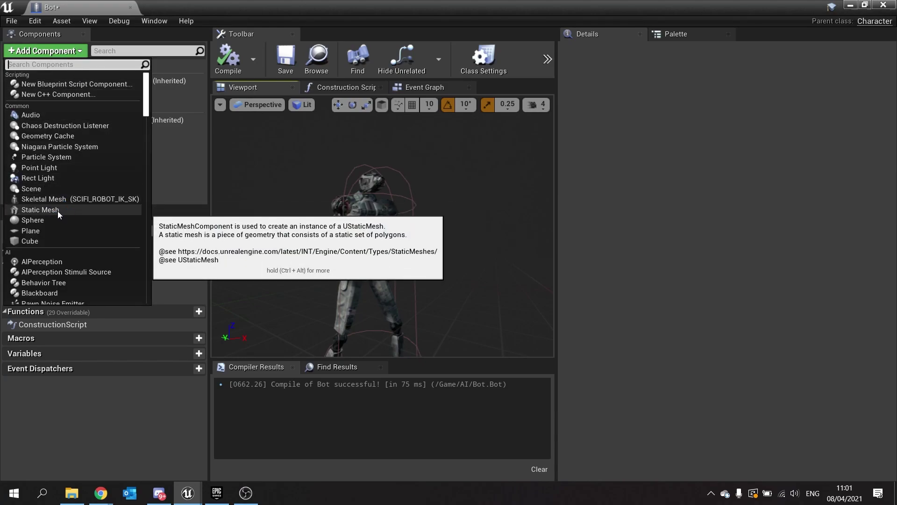
left_click(48, 199)
left_click(74, 203)
left_click(52, 116)
left_click(762, 339)
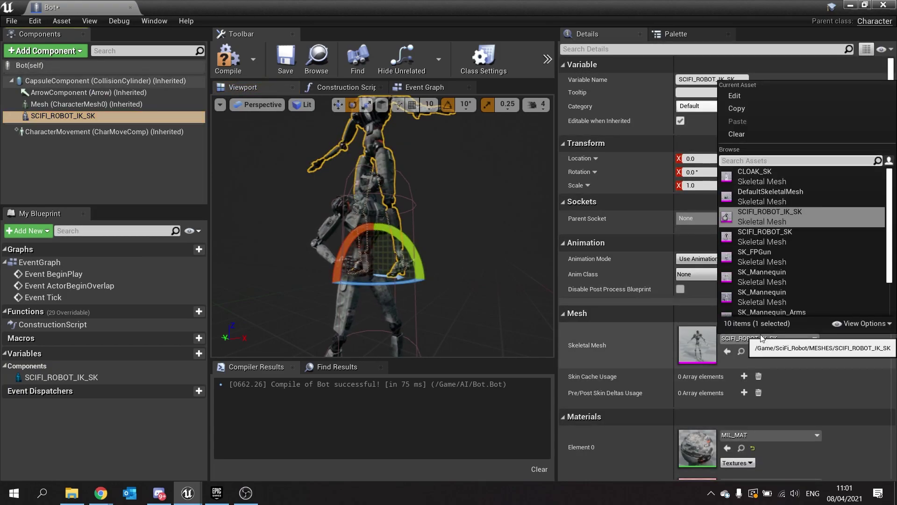
type("gun")
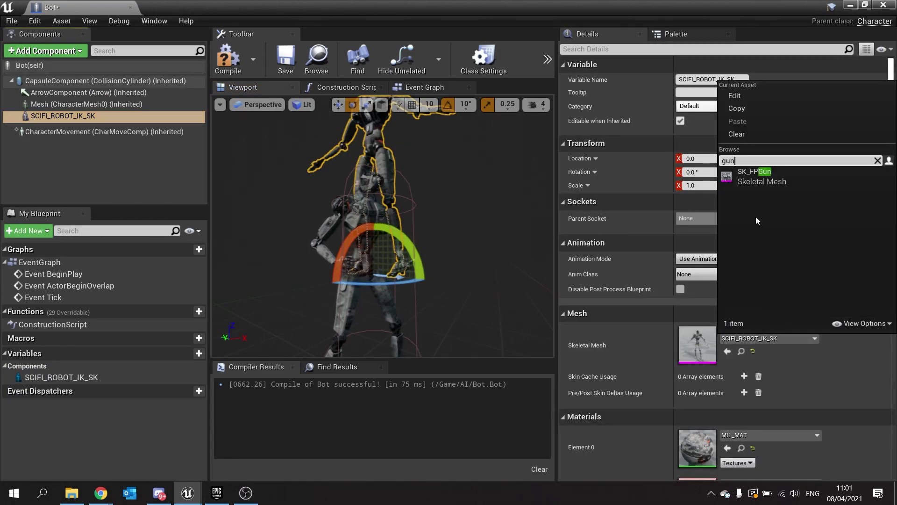
left_click(766, 176)
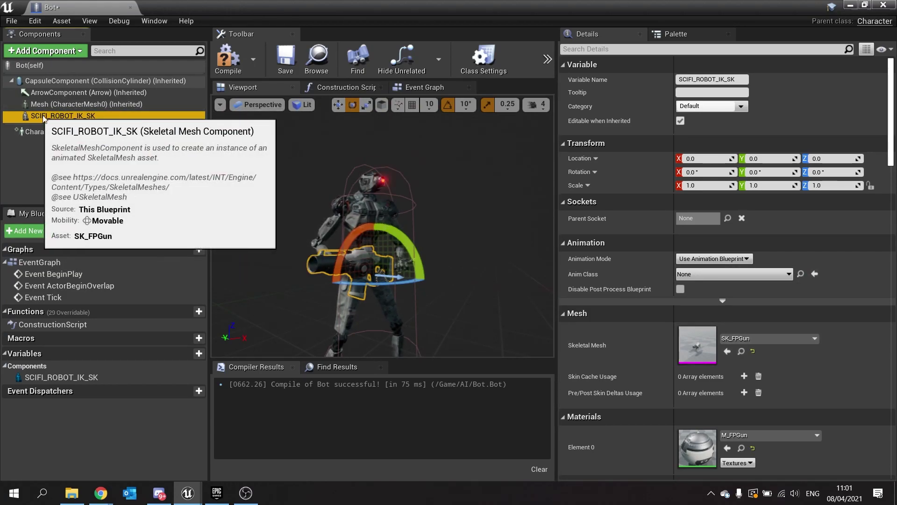
Parent the gun component to the robot's Mesh and attach it to the hand_r bone.
left_click_drag(44, 115, 52, 104)
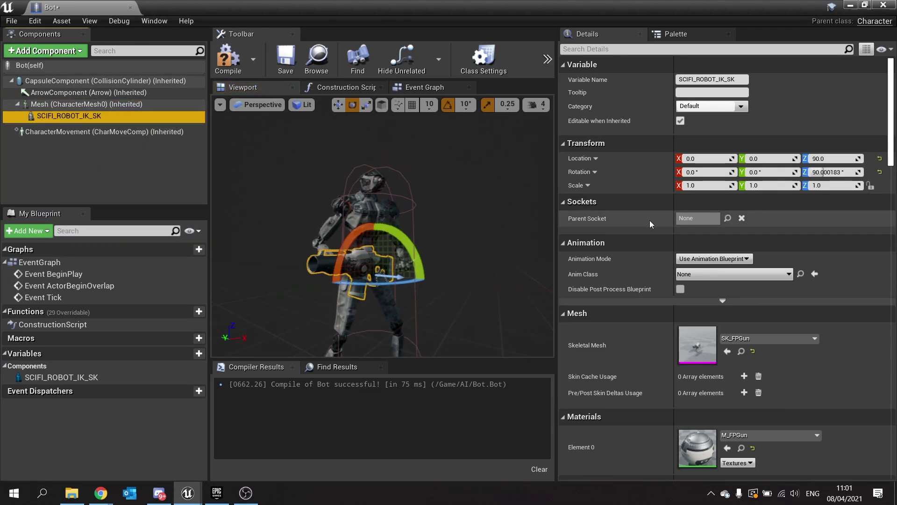
left_click(728, 218)
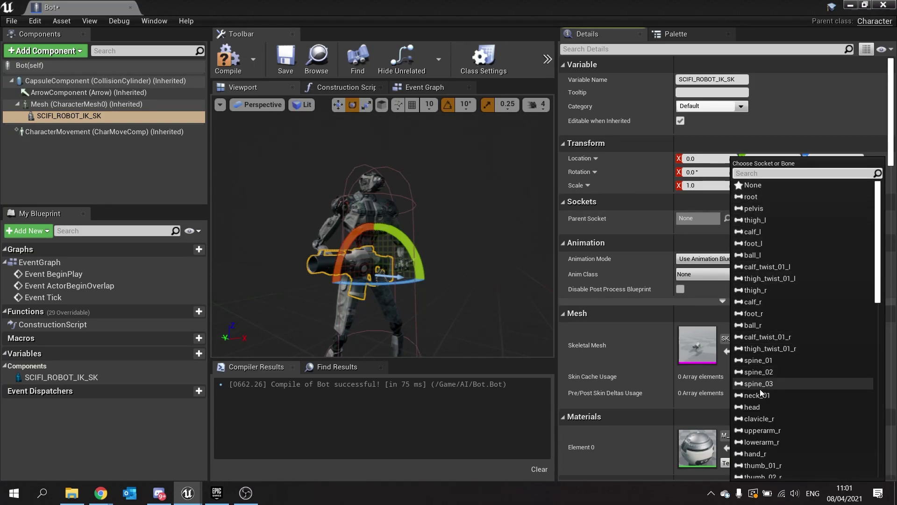
scroll(769, 341, "down", 2)
scroll(769, 339, "down", 8)
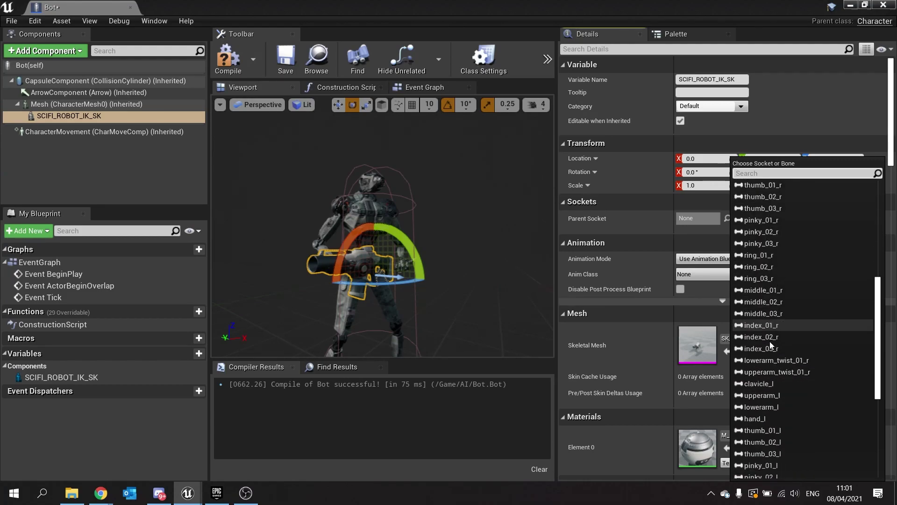
scroll(769, 341, "down", 6)
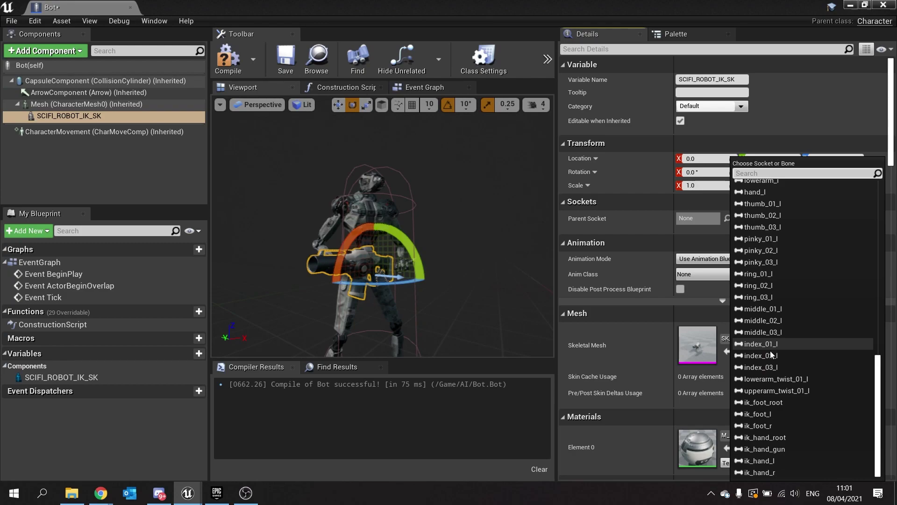
scroll(772, 357, "up", 10)
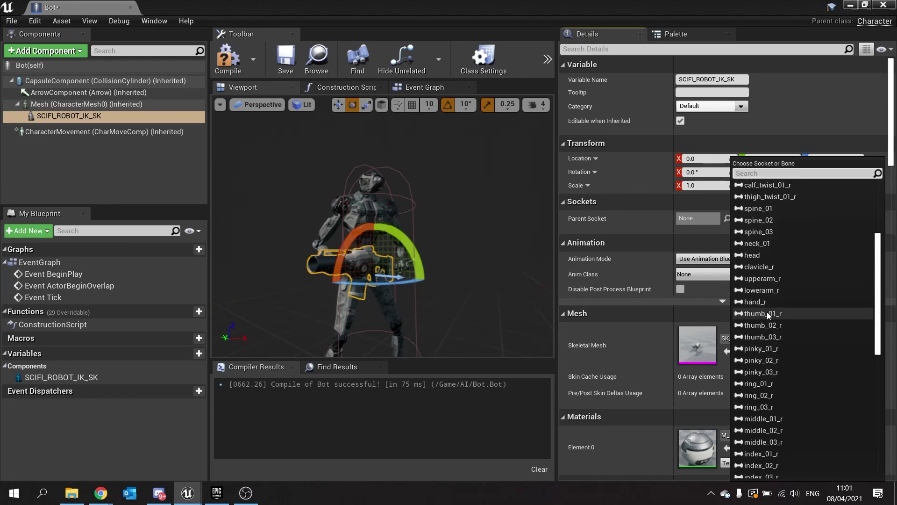
left_click(767, 302)
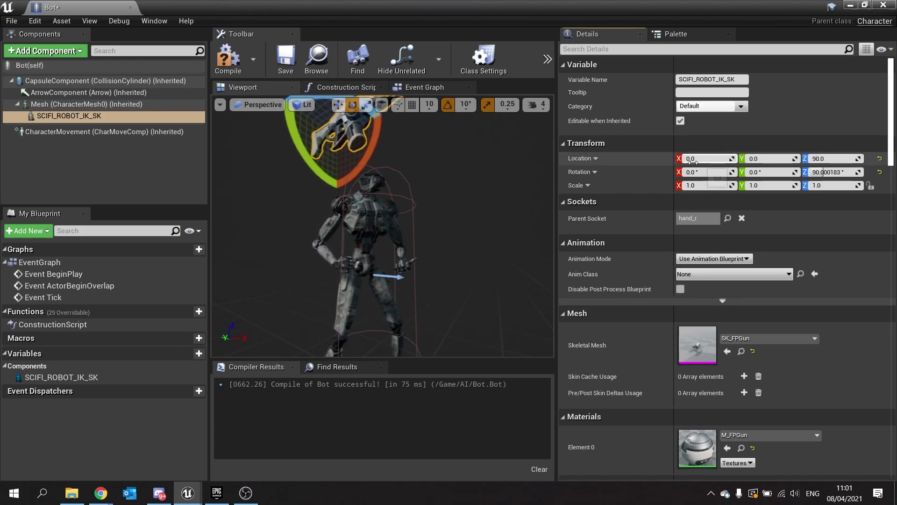
Reset the gun's relative location to 0, 0, 0 so it sits at the hand bone.
left_click(880, 160)
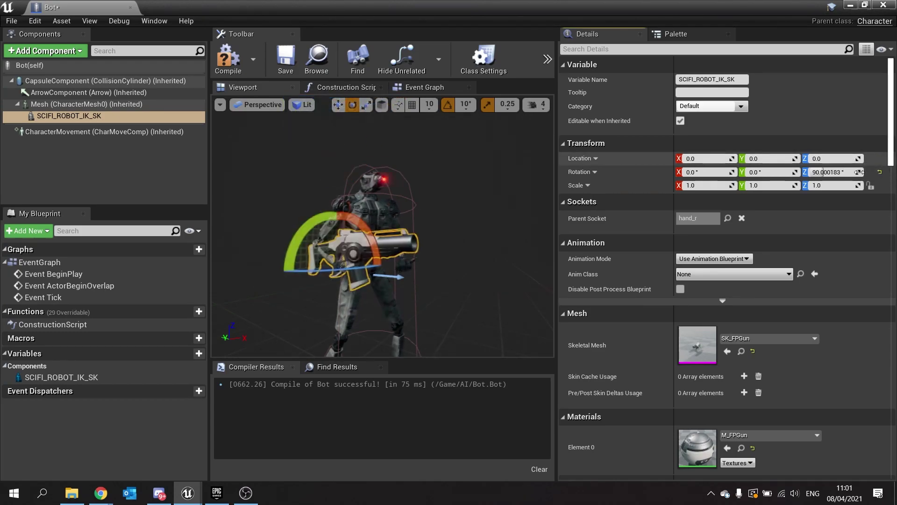
mouse_move(399, 319)
right_mouse_down()
mouse_move(486, 320)
mouse_move(399, 320)
right_mouse_up()
middle_click_drag(399, 319, 395, 340)
key("w")
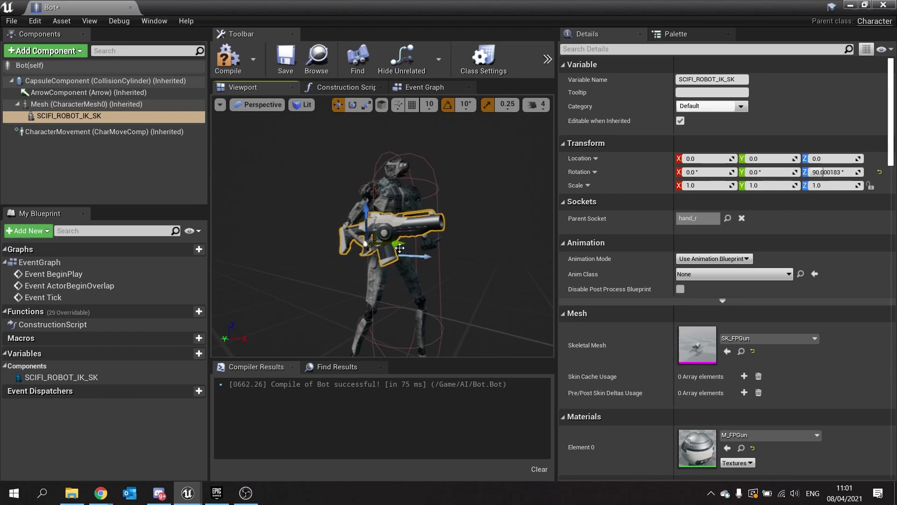
left_click_drag(399, 248, 440, 251)
right_click_drag(440, 251, 474, 279)
key("ctrl+z")
Move the gun into the robot's right hand, to a location of about X -10 and Y 6.
right_click_drag(425, 263, 363, 222)
left_click(349, 232)
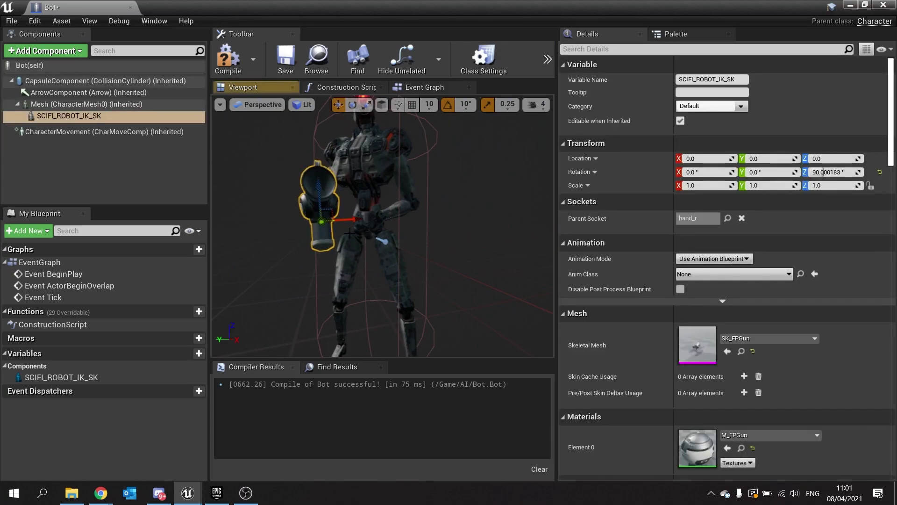
right_click_drag(335, 233, 384, 266)
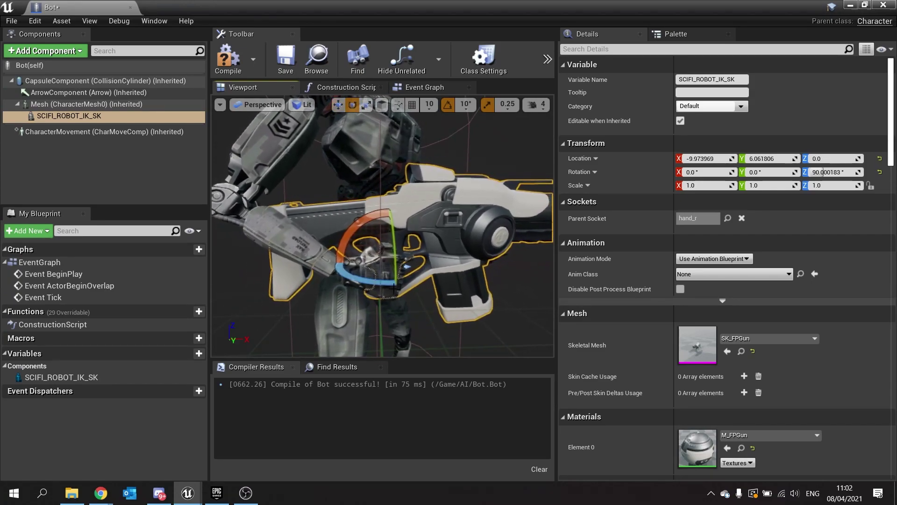
Turn off rotation snapping and align the gun at location about (-8.5, 2.4, -1.5) with a Z rotation of about 78°.
left_click(447, 105)
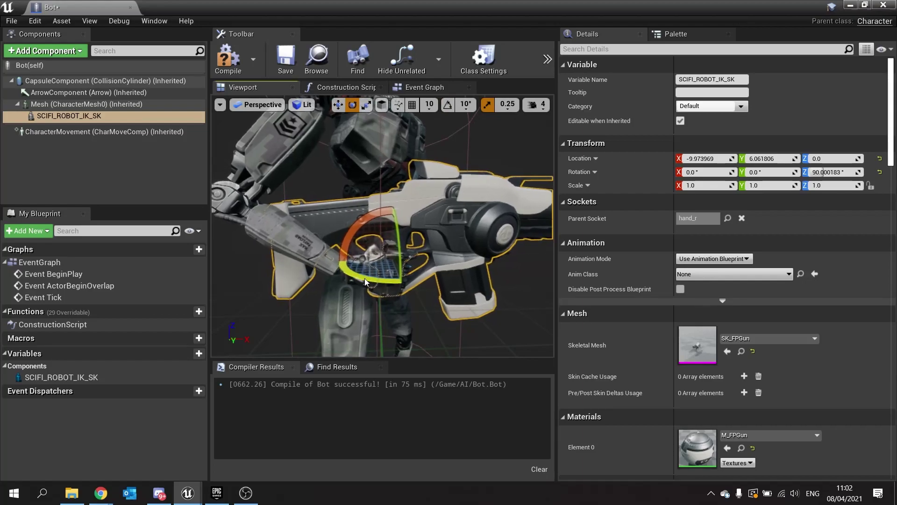
left_click_drag(366, 281, 359, 284)
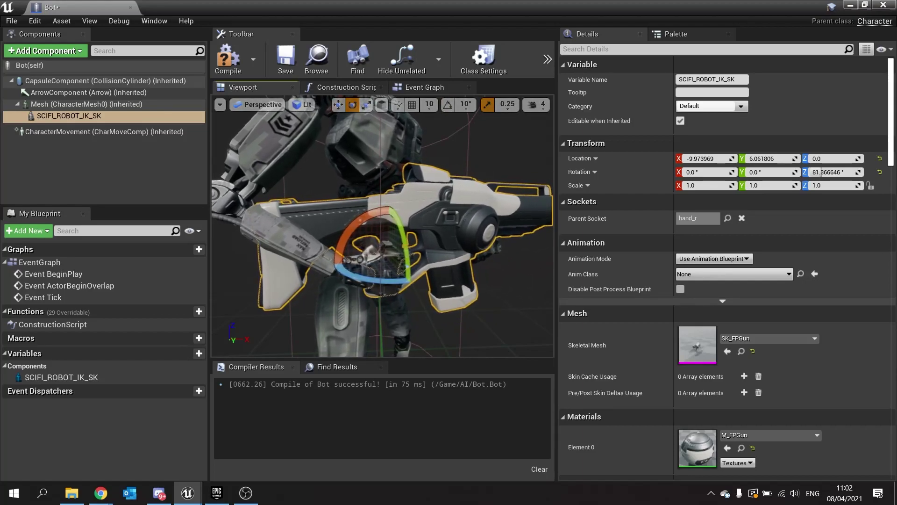
right_click_drag(382, 226, 327, 226)
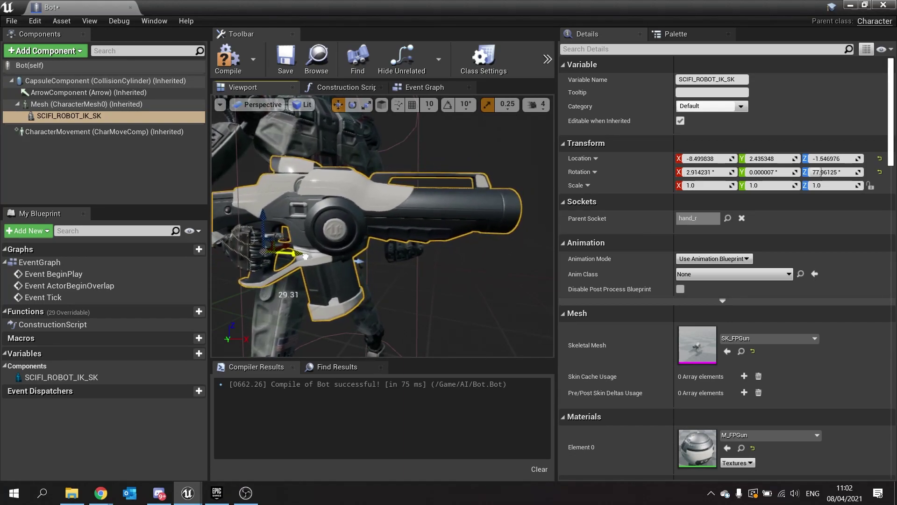
Rotate the gun to about 70° around Z so it points forward, and compile the blueprint.
left_click_drag(311, 254, 265, 254, "alt")
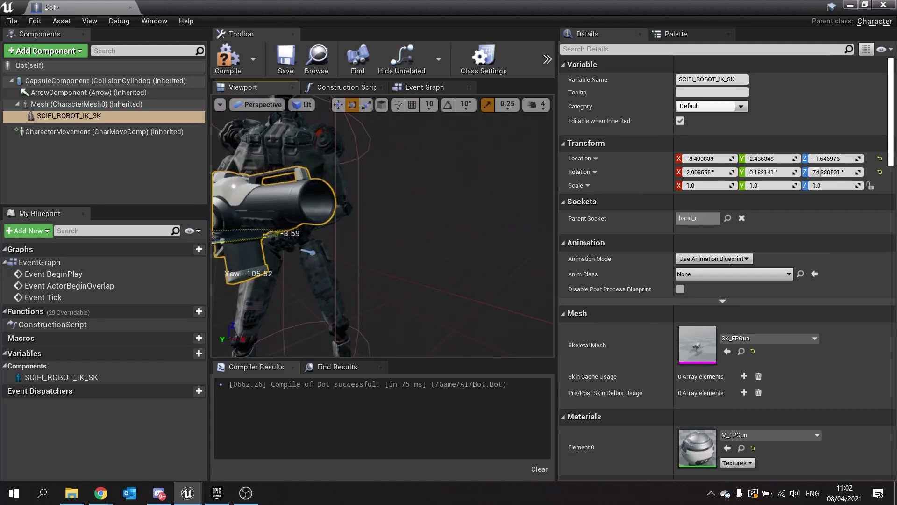
right_click_drag(320, 241, 285, 231)
left_click(228, 60)
key("s")
key("w")
key("s")
right_click_drag(350, 243, 350, 243)
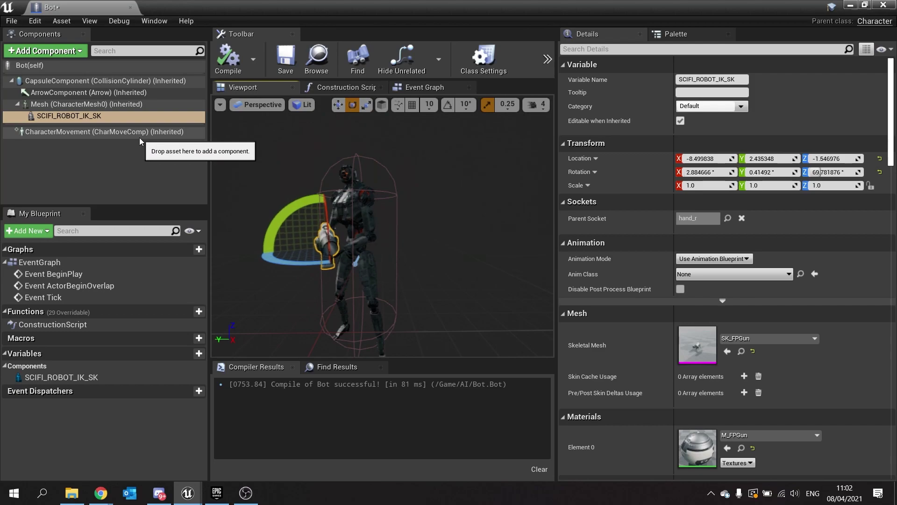
Set the AI Controller Class to Bot_AI in the Bot's class defaults and widen the viewport area.
left_click(545, 59)
left_click(578, 83)
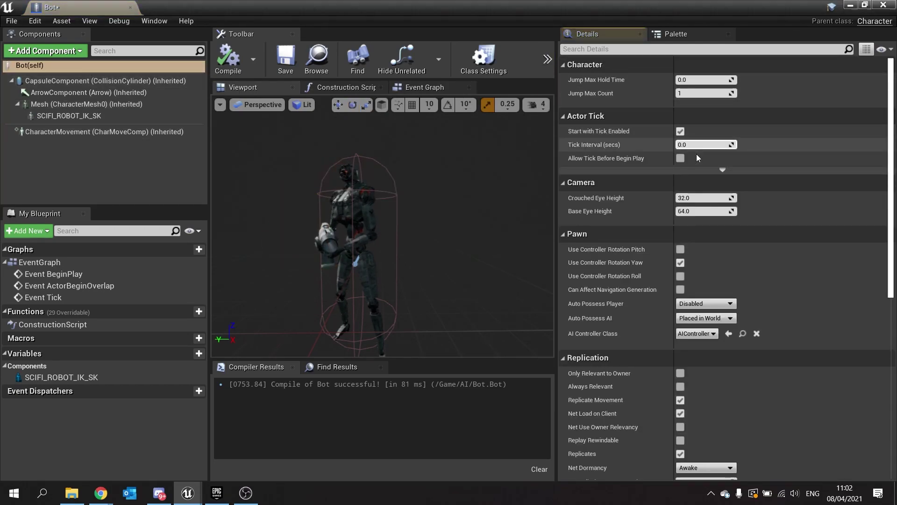
left_click(686, 335)
left_click(706, 396)
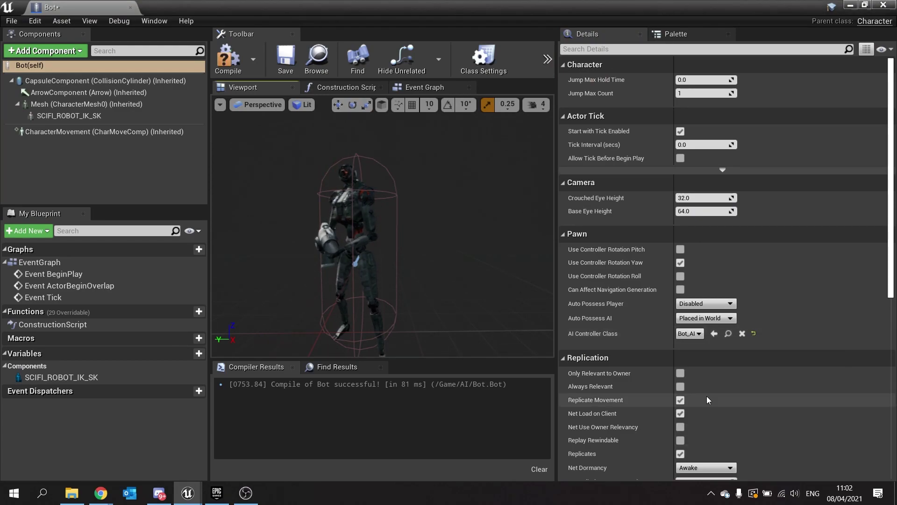
left_click_drag(556, 262, 646, 263)
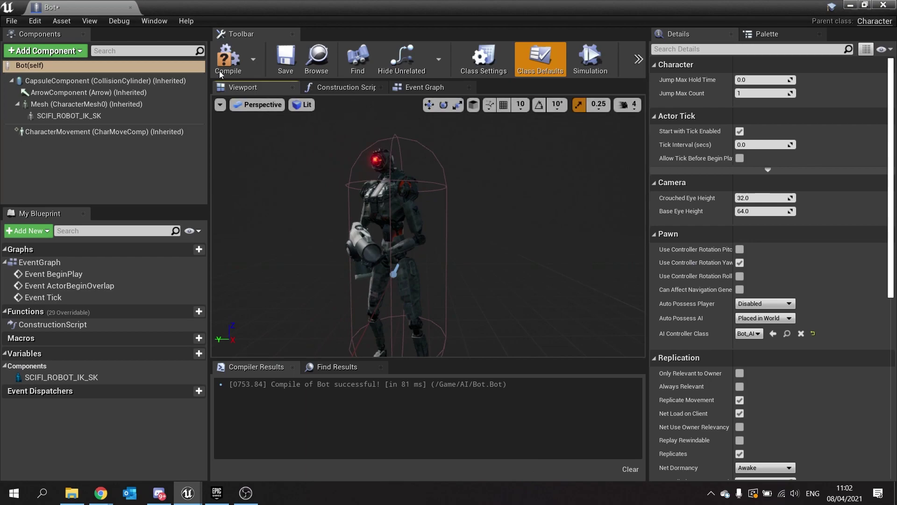
Compile the Bot blueprint, close its editor and open the AI content folder.
left_click(227, 59)
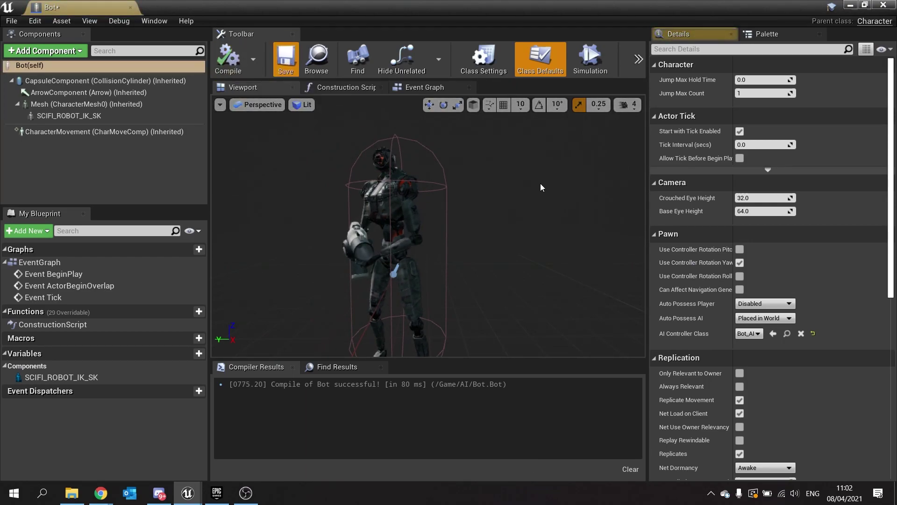
left_click(882, 5)
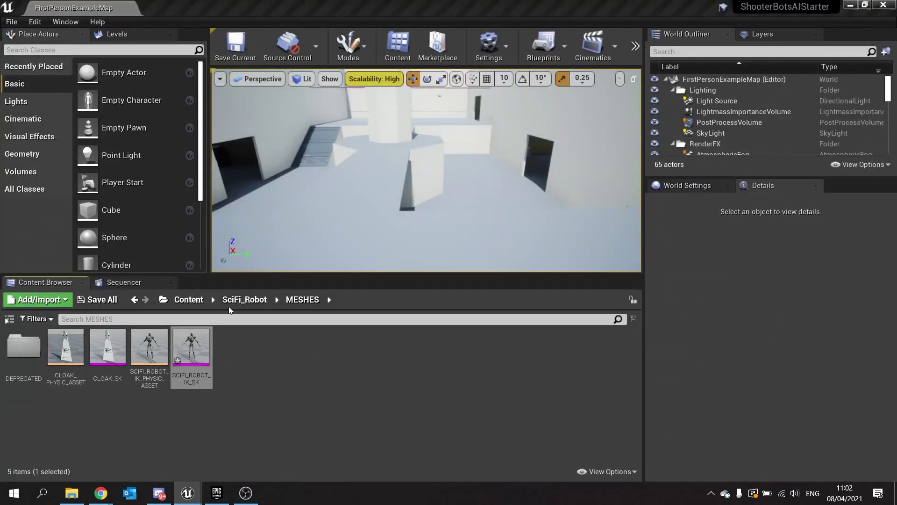
left_click(189, 299)
double_click(41, 380)
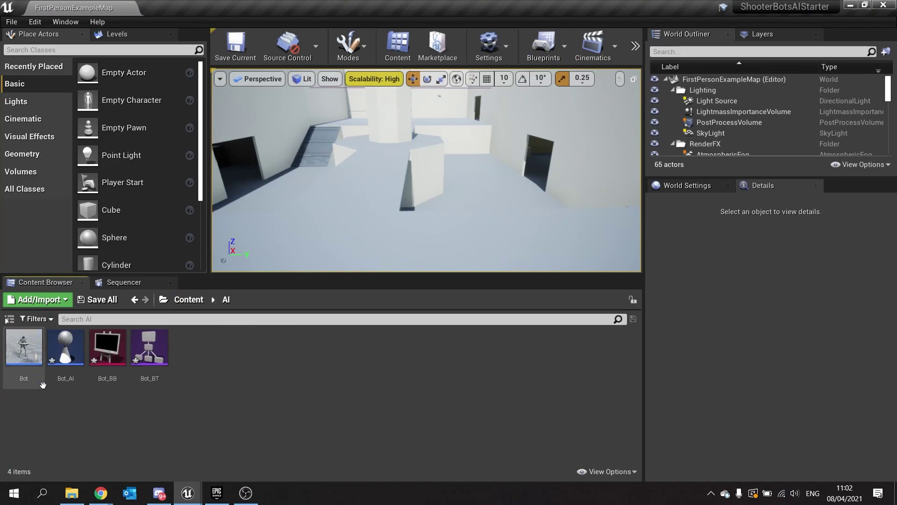
In the Bot_AI event graph, add a Run Behavior Tree node driven by Event BeginPlay.
double_click(65, 348)
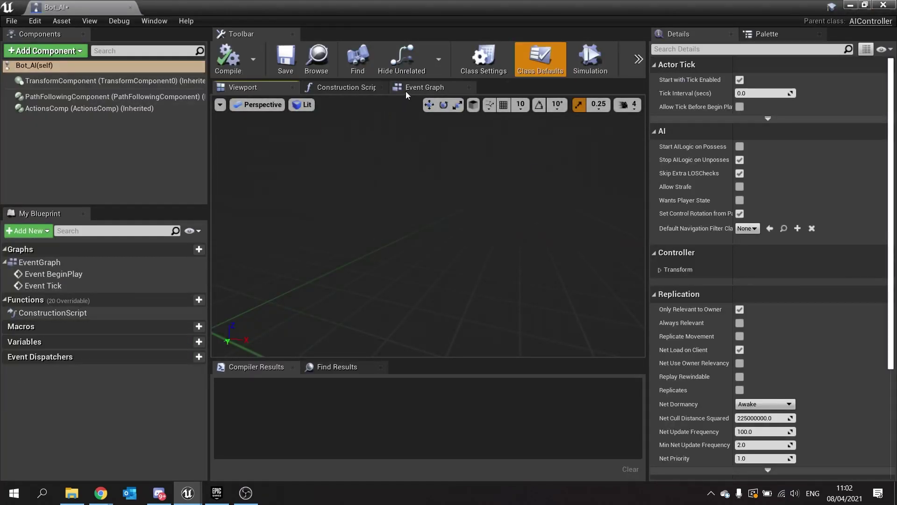
left_click(414, 88)
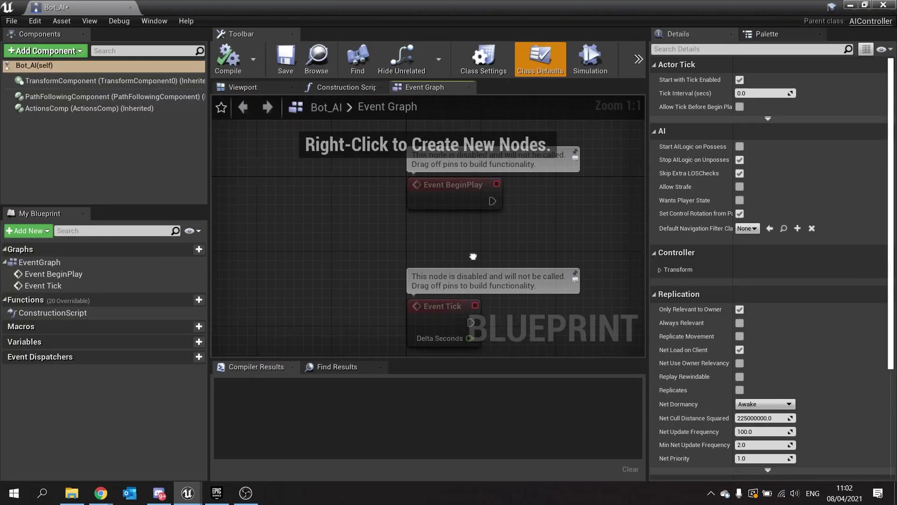
right_click_drag(454, 263, 361, 287)
left_click_drag(380, 231, 481, 228)
type("run behavior tree")
key("Return")
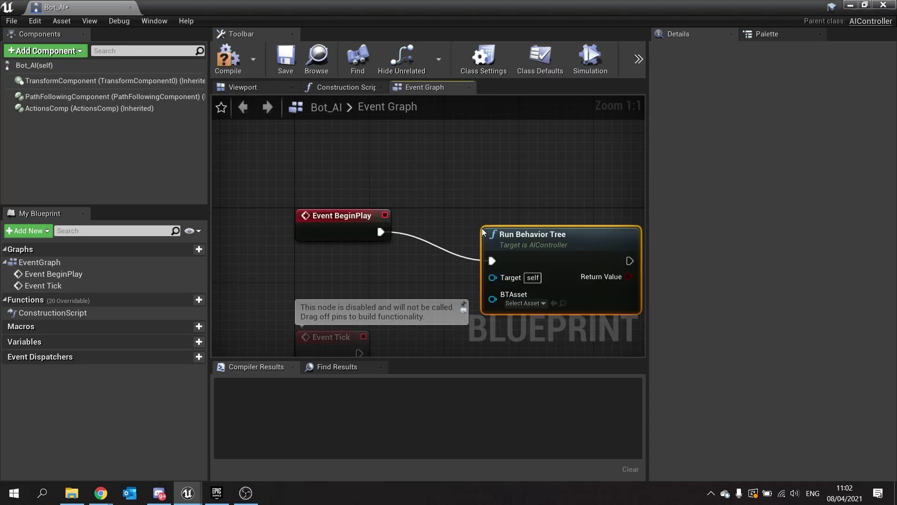
Assign Bot_BT as the node's BTAsset, align the node with Event BeginPlay, then compile, save and close Bot_AI.
left_click(533, 303)
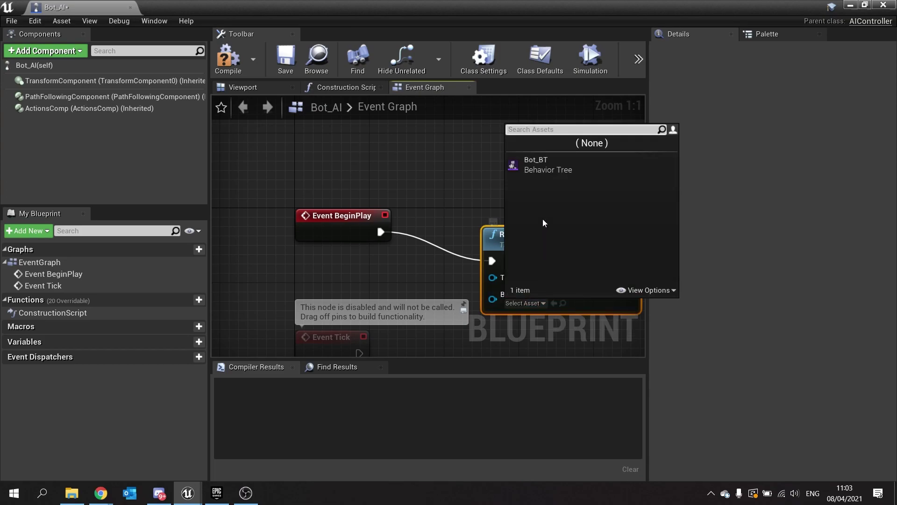
left_click(540, 169)
left_click_drag(550, 238, 523, 210)
left_click(228, 58)
left_click(284, 61)
left_click(883, 5)
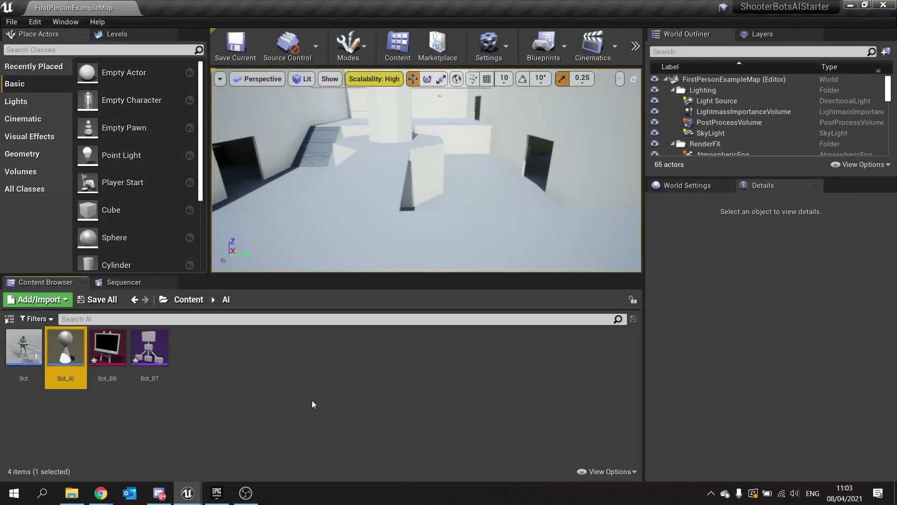
Place a Bot in the level at about (1850, -265, 678) and rotate it to about -178.6° around Z.
key("w")
right_click_drag(299, 196, 290, 131)
right_click_drag(439, 175, 448, 177)
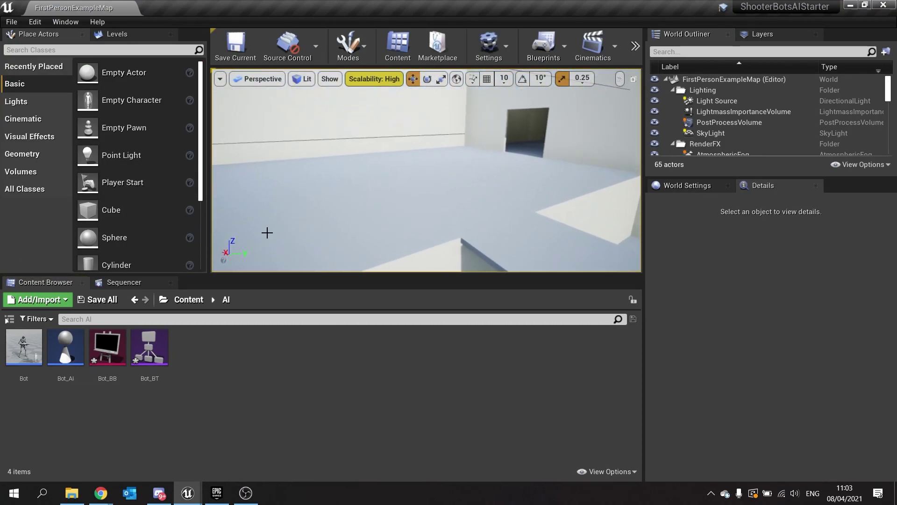
left_click_drag(24, 347, 404, 205)
right_click_drag(404, 206, 460, 213)
key("w")
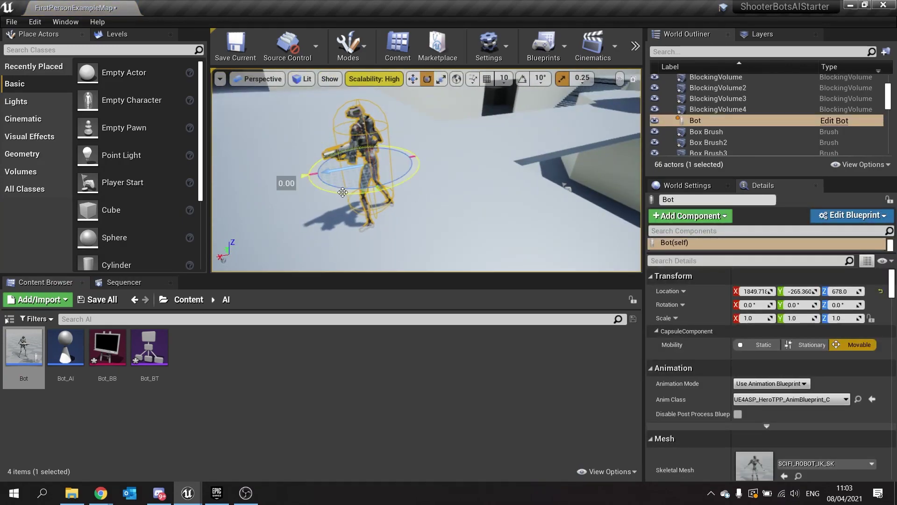
left_click_drag(494, 204, 412, 205)
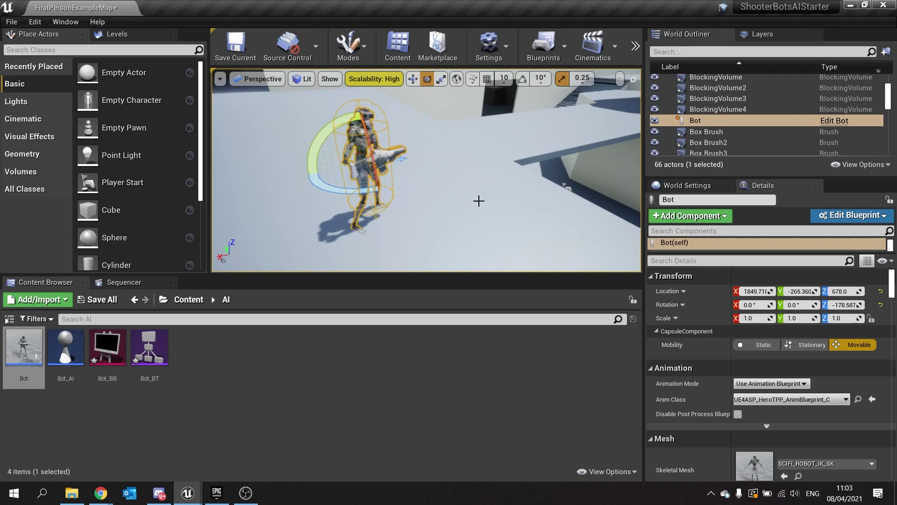
Examine the navigation mesh coverage across the level, the available volume actors and the area around the bot.
key("s")
mouse_move(478, 200)
right_mouse_down()
mouse_move(468, 212)
mouse_move(419, 204)
mouse_move(467, 206)
right_mouse_up()
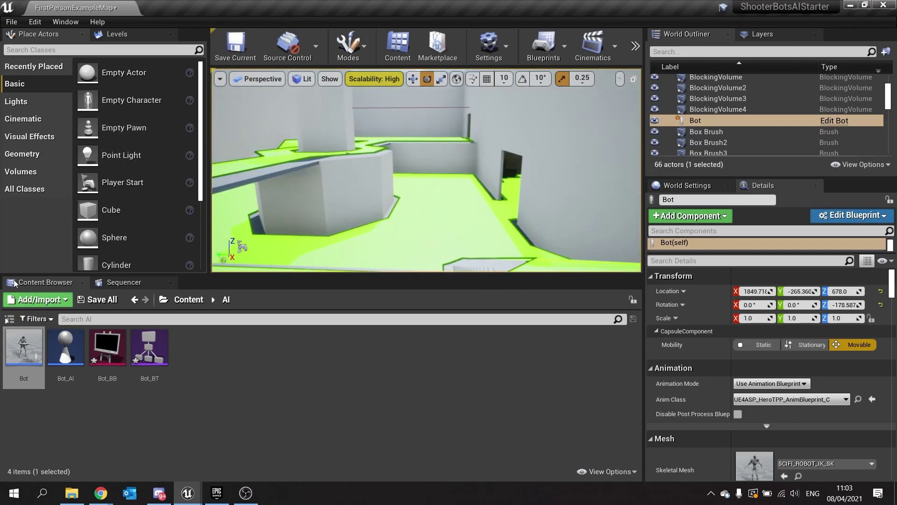
left_click(27, 175)
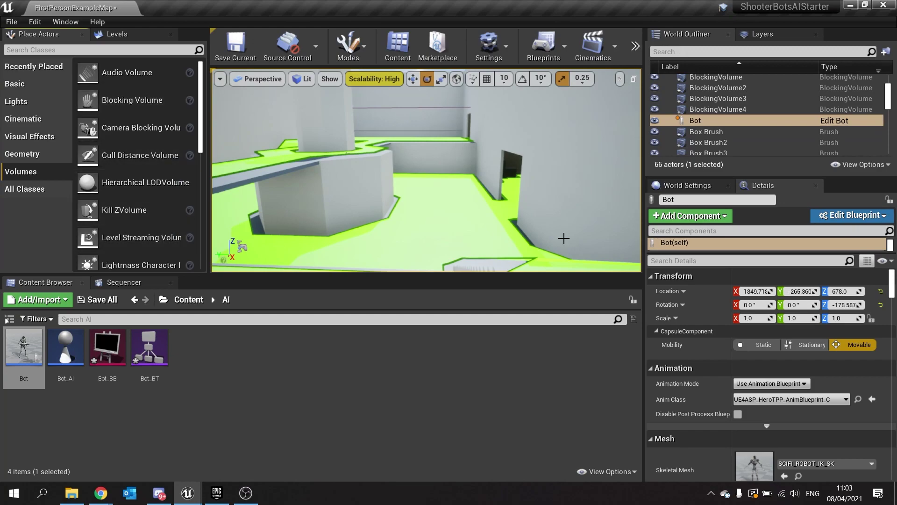
right_click_drag(466, 200, 551, 205)
key("w")
right_click_drag(439, 204, 476, 195)
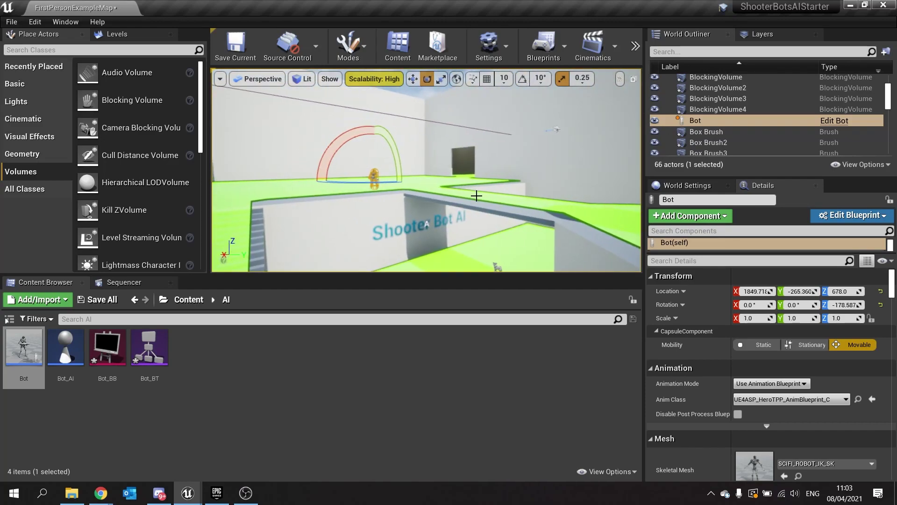
key("f")
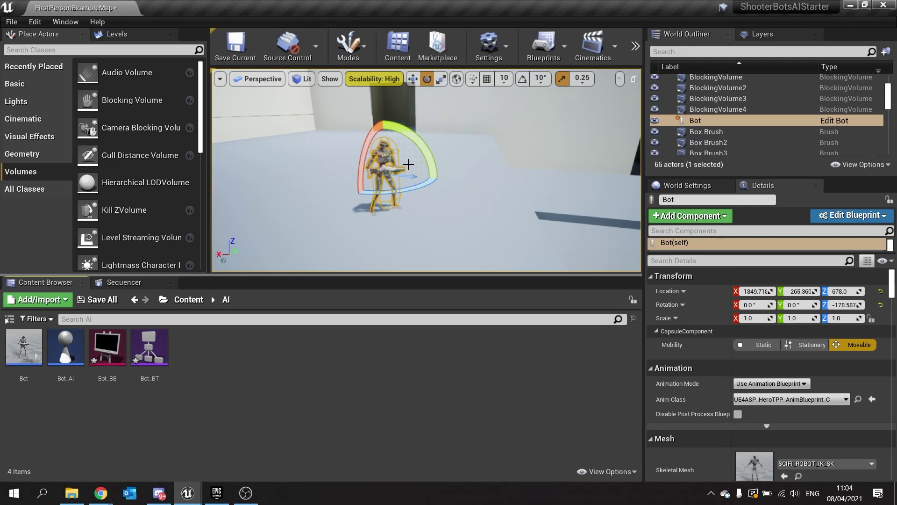
right_click_drag(424, 186, 463, 164)
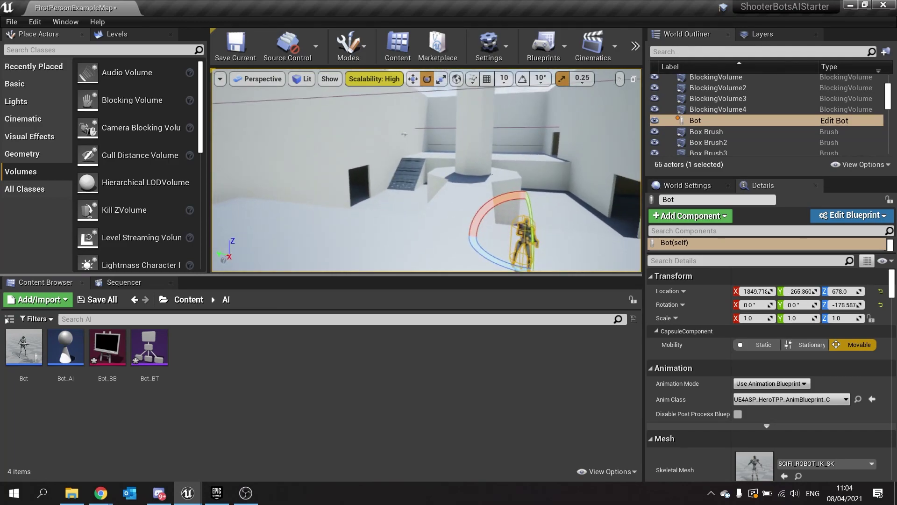
right_click_drag(397, 183, 428, 188)
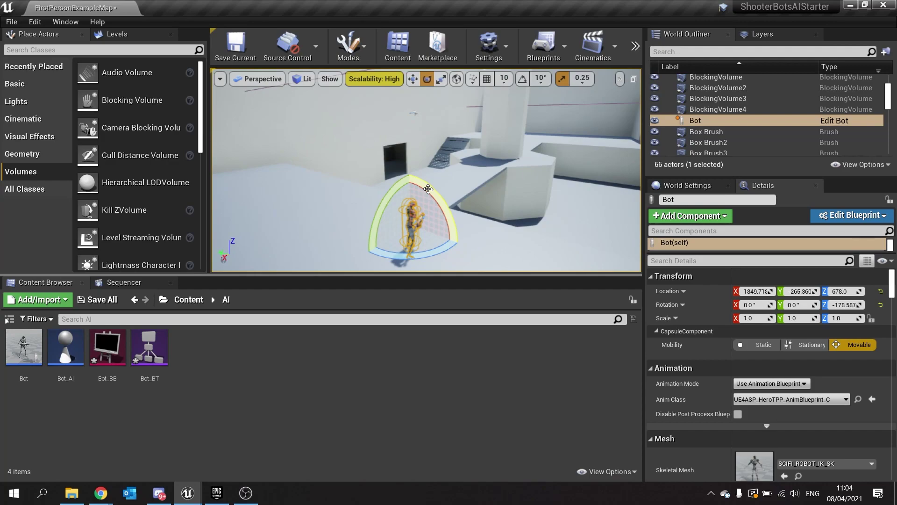
right_click_drag(474, 194, 287, 242)
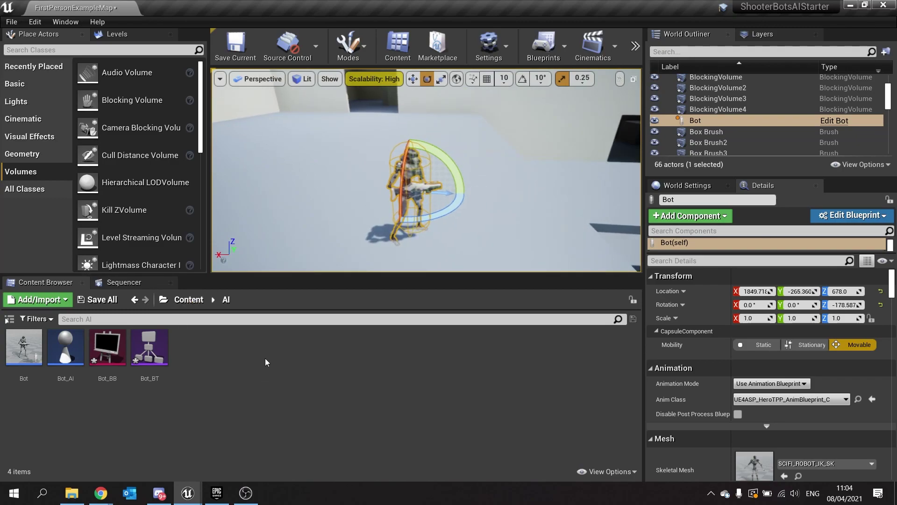
mouse_move(495, 211)
right_mouse_down()
mouse_move(553, 236)
mouse_move(495, 211)
right_mouse_up()
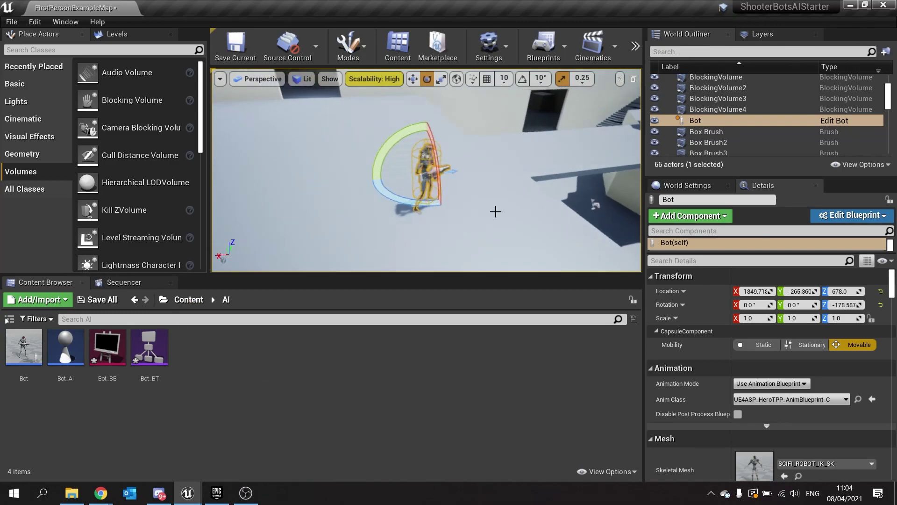
Create an Environment Query asset named NavigationQuery in the AI folder.
right_click(199, 366)
mouse_move(241, 204)
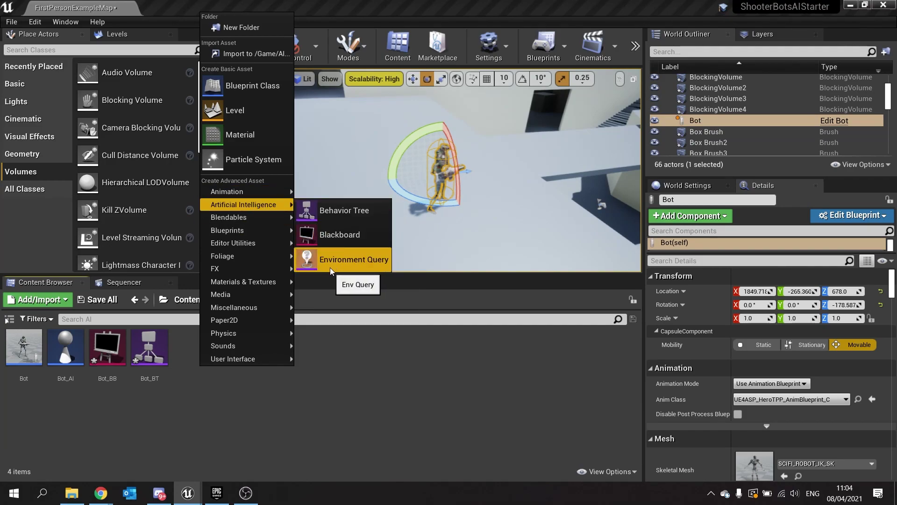
left_click(374, 260)
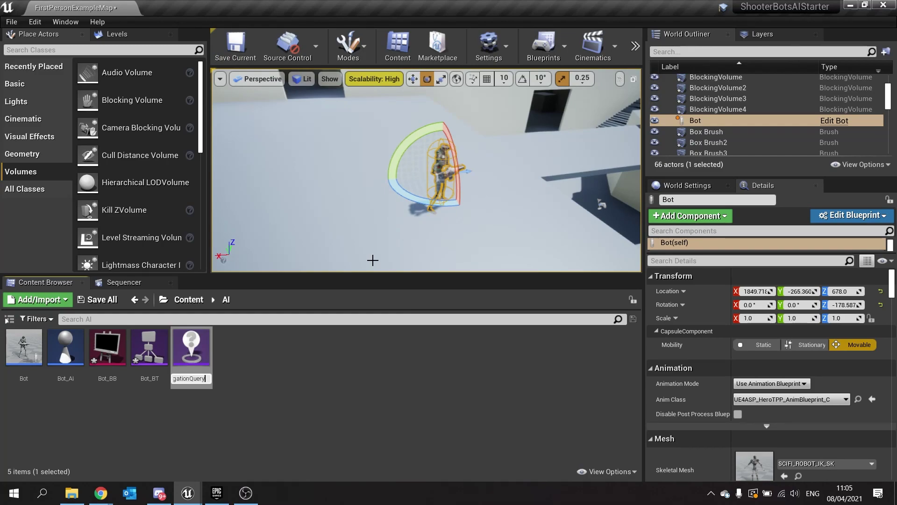
type("NavigationQuery")
key("Return")
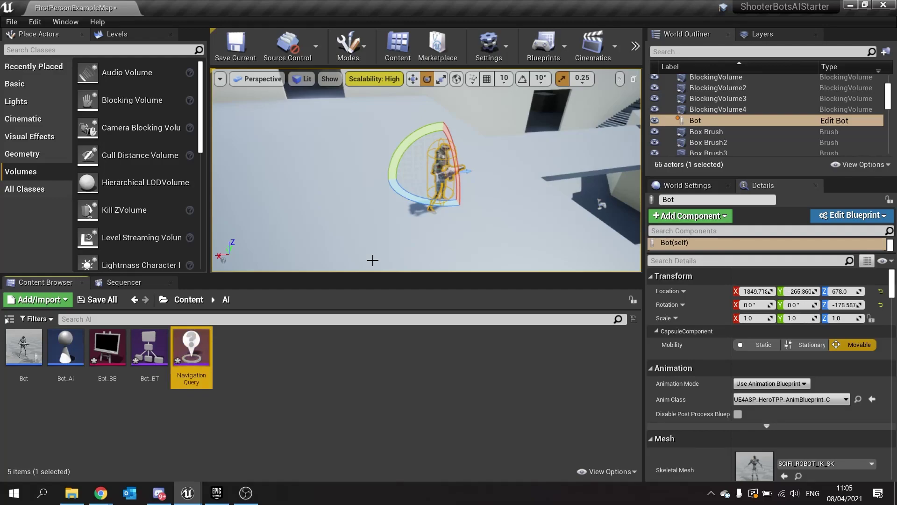
Open NavigationQuery, connect a Points: Grid generator below the root node and return to the level editor.
double_click(202, 355)
right_click_drag(376, 366, 399, 260)
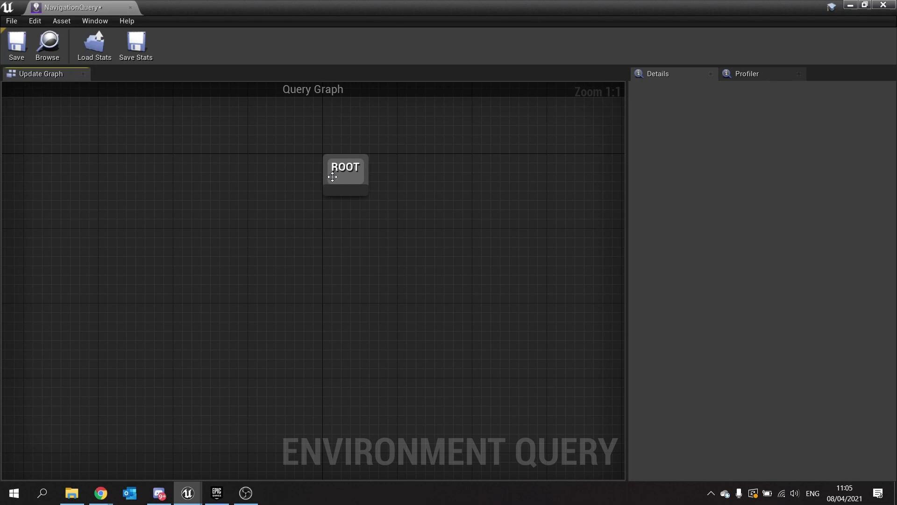
left_click_drag(345, 188, 341, 283)
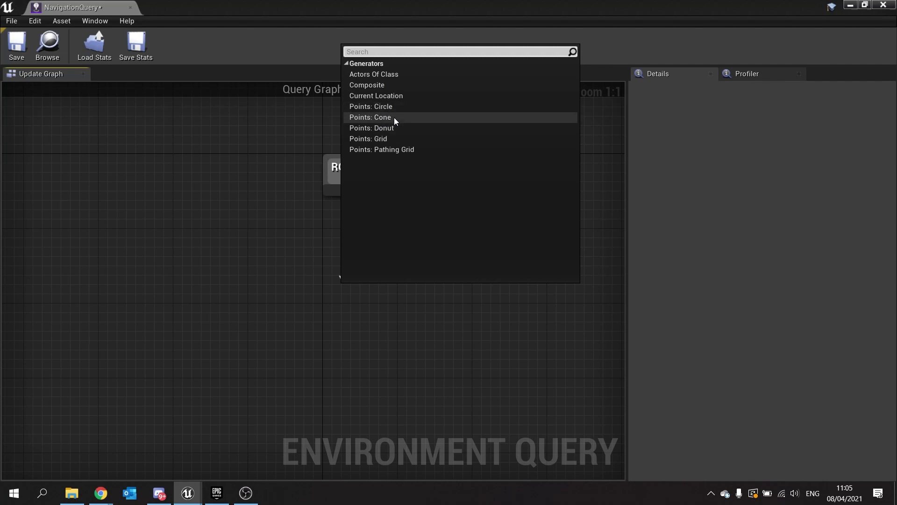
left_click(381, 140)
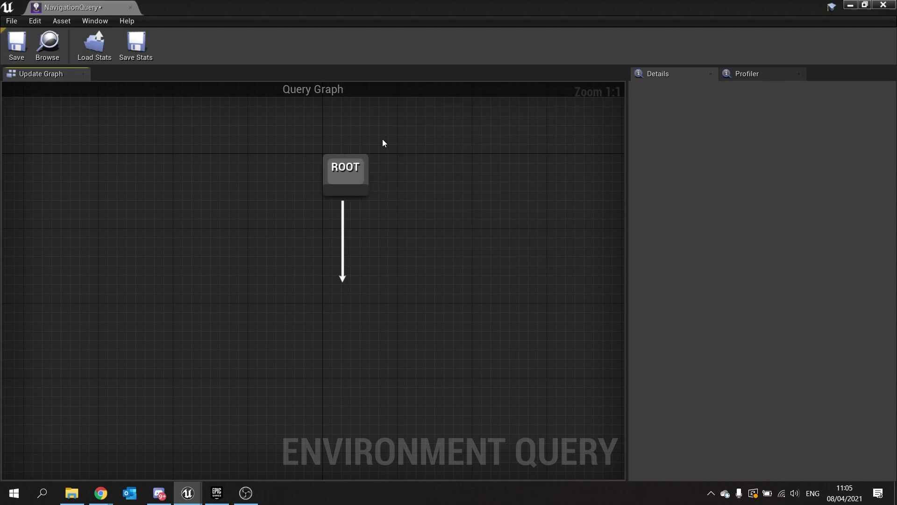
left_click_drag(445, 332, 368, 322)
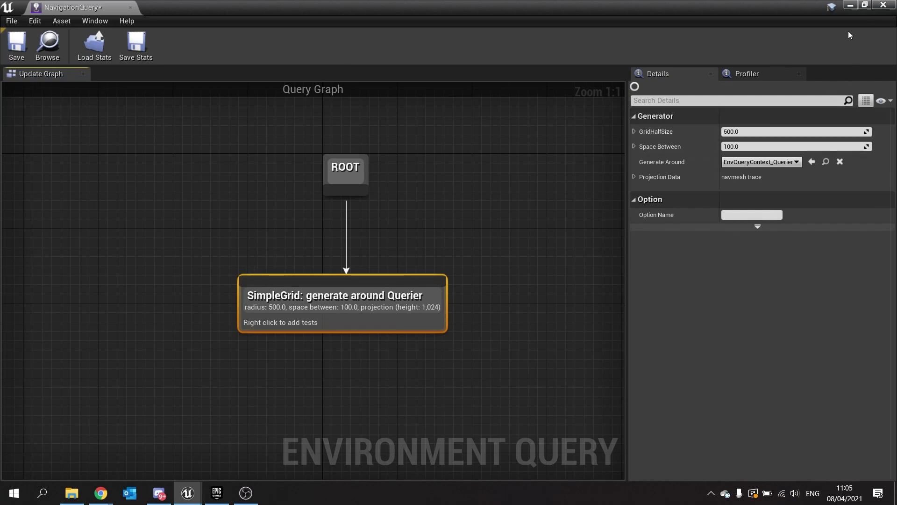
left_click(850, 6)
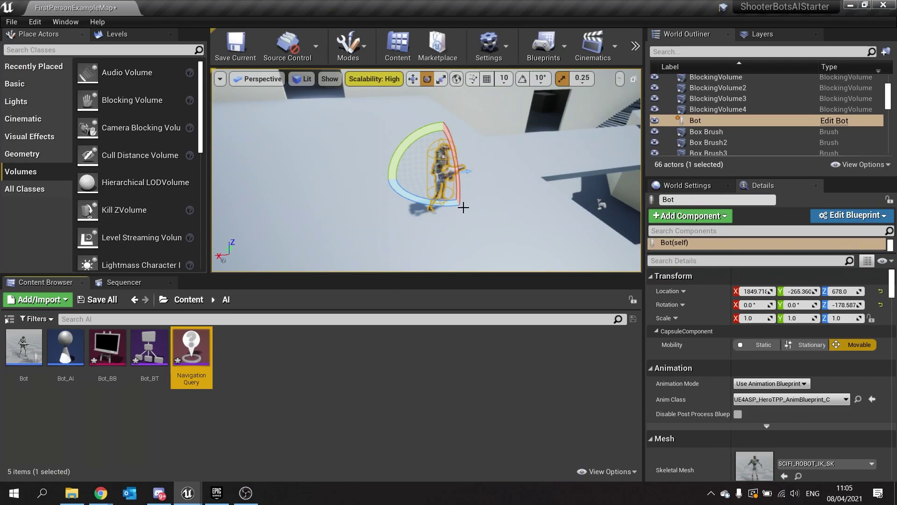
Create a blueprint class based on EQSTestingPawn in the AI folder and name it TestingPawn.
right_click_drag(463, 206, 565, 207)
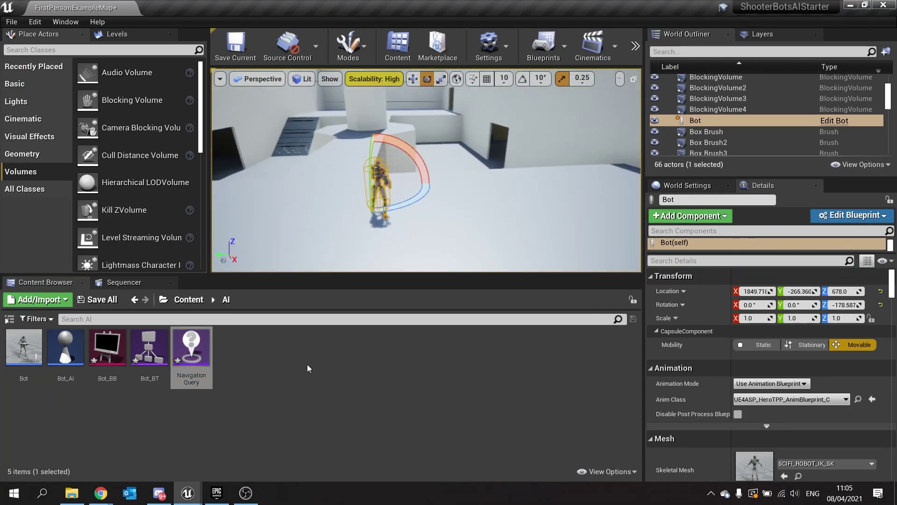
left_click(47, 302)
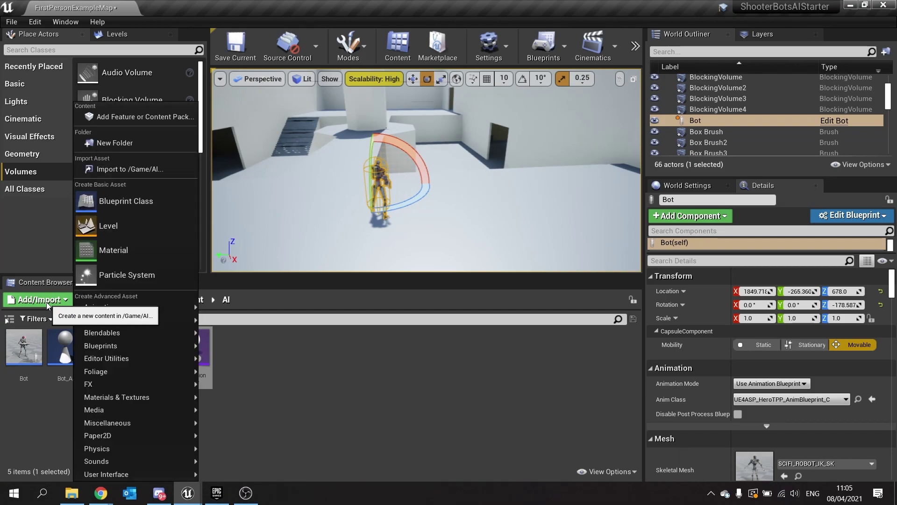
left_click(122, 202)
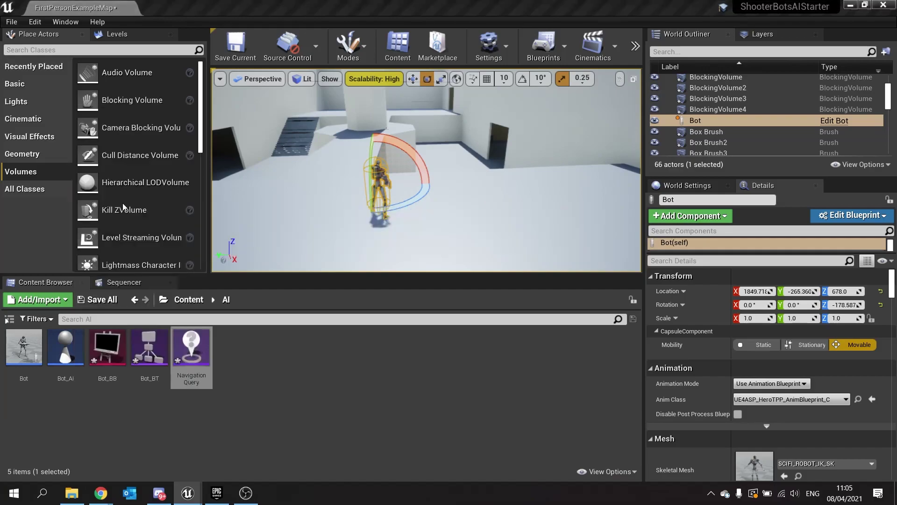
left_click(326, 306)
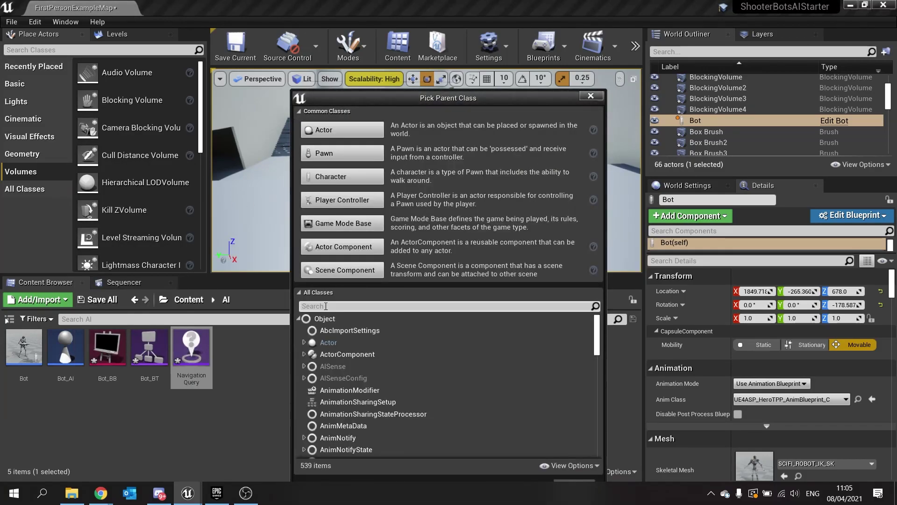
type("eqs")
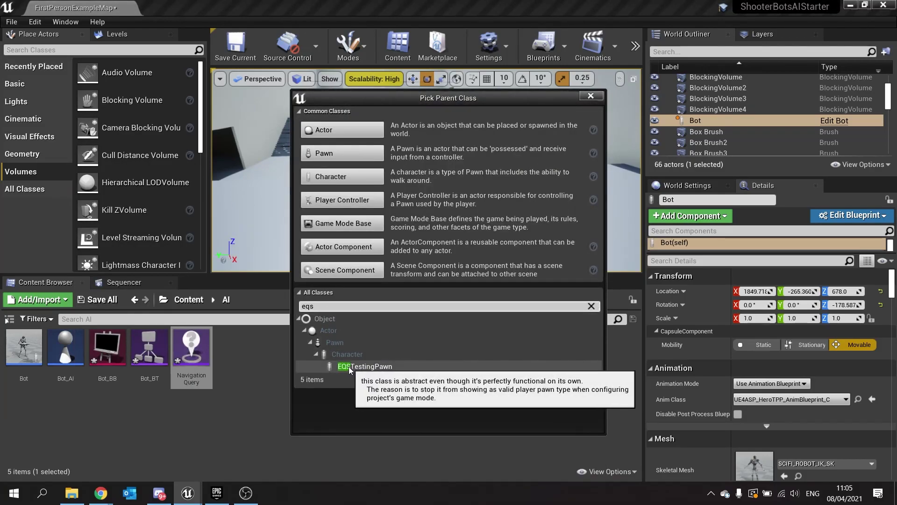
left_click(373, 366)
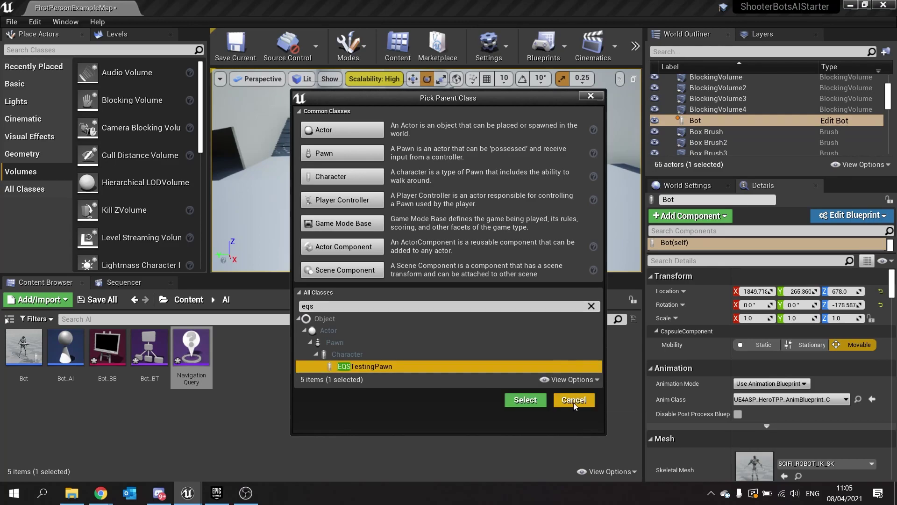
left_click(540, 403)
type("EQSTestingPawn")
key("Return")
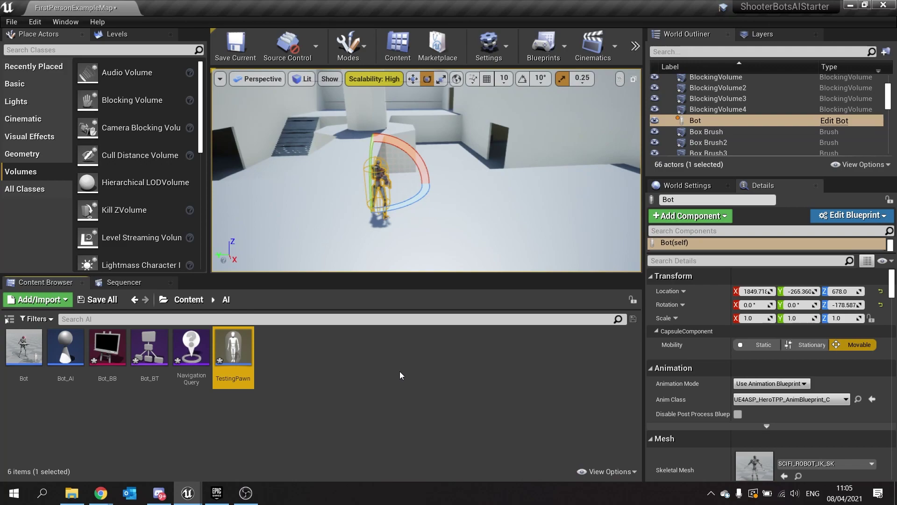
right_click_drag(301, 220, 227, 201)
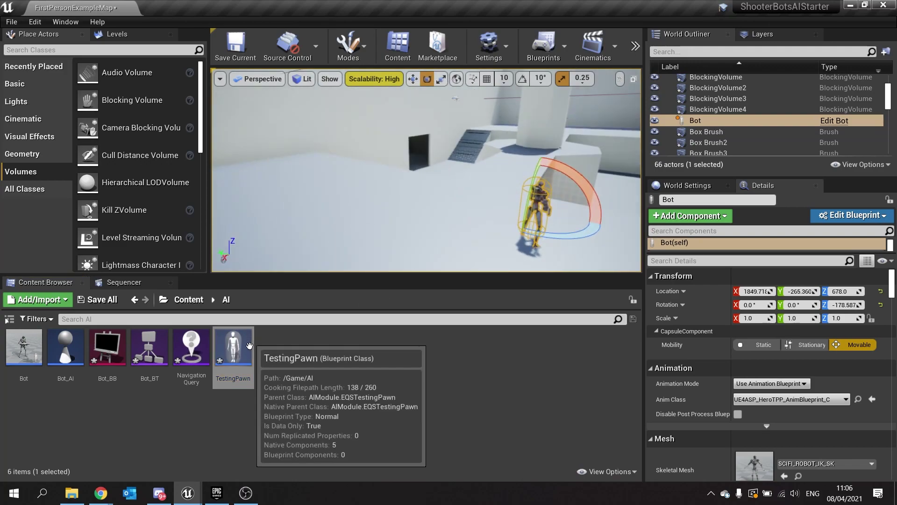
Place a TestingPawn on the level floor near the bot and raise it to a Z location of about 688.
left_click_drag(233, 355, 402, 196)
key("w")
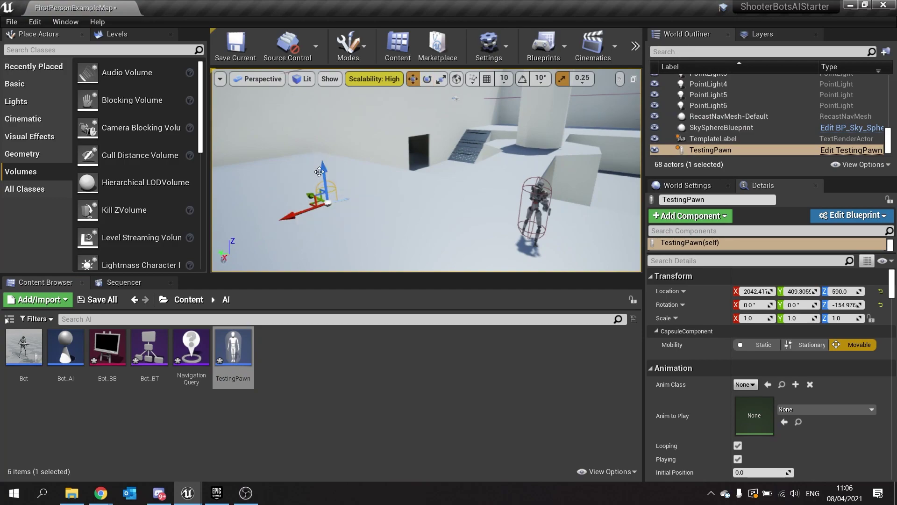
left_click_drag(324, 156, 325, 143)
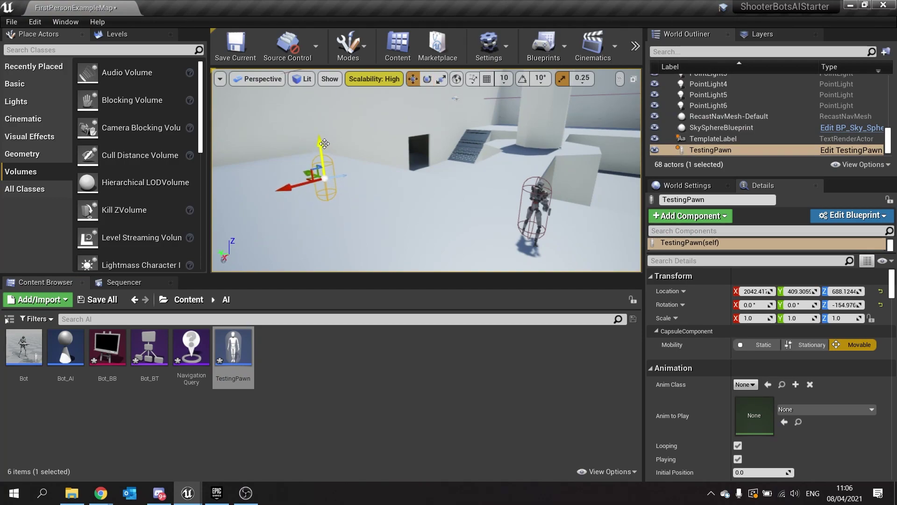
Assign NavigationQuery as the placed TestingPawn's EQS Query Template and view the generated points around it.
scroll(717, 355, "down", 2)
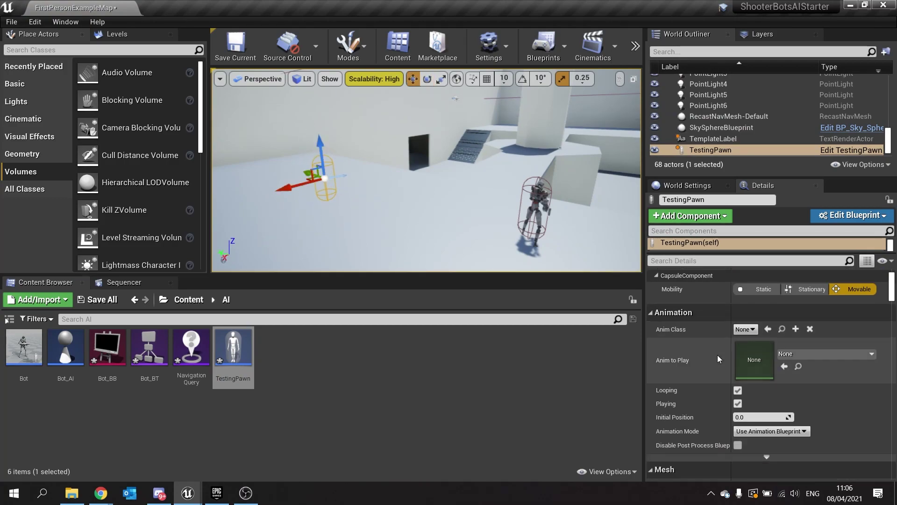
scroll(716, 354, "down", 12)
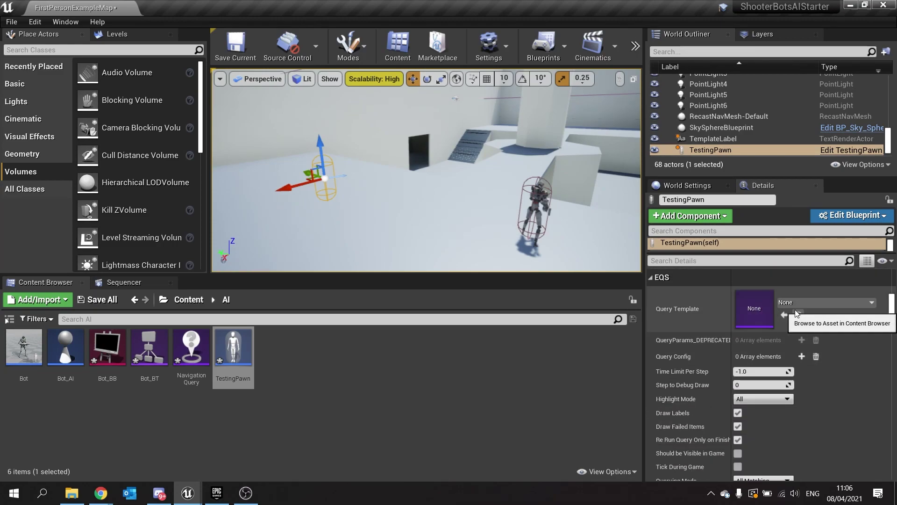
left_click_drag(207, 363, 752, 304)
right_click_drag(482, 199, 212, 220)
mouse_move(468, 180)
right_mouse_down()
mouse_move(500, 180)
mouse_move(463, 179)
mouse_move(473, 186)
right_mouse_up()
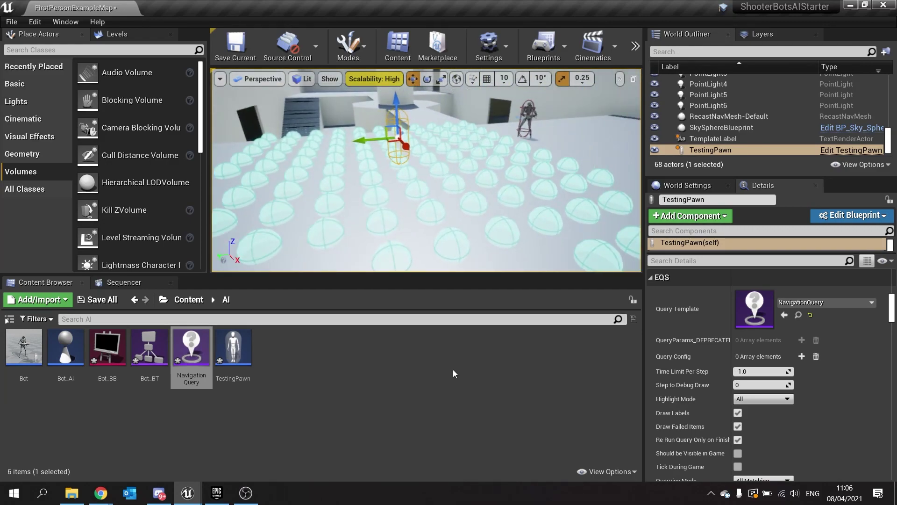
Compare the SimpleGrid generator's size and spacing settings in NavigationQuery with the points generated around the testing pawn.
double_click(197, 342)
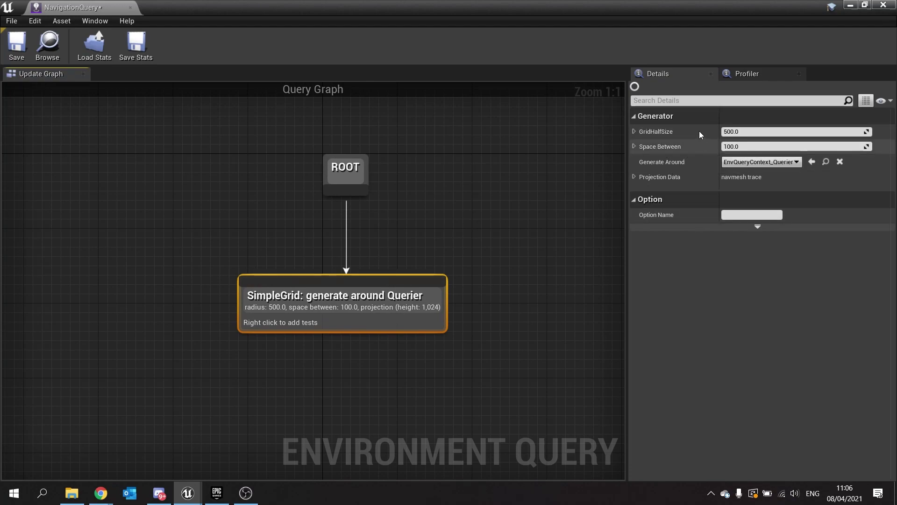
double_click(718, 4)
left_click_drag(628, 302, 554, 350)
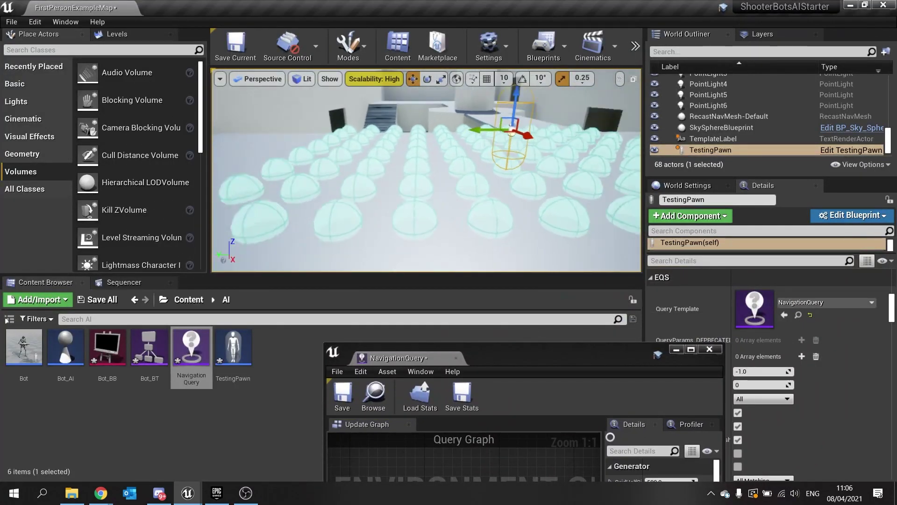
right_click_drag(426, 170, 405, 194)
key("a")
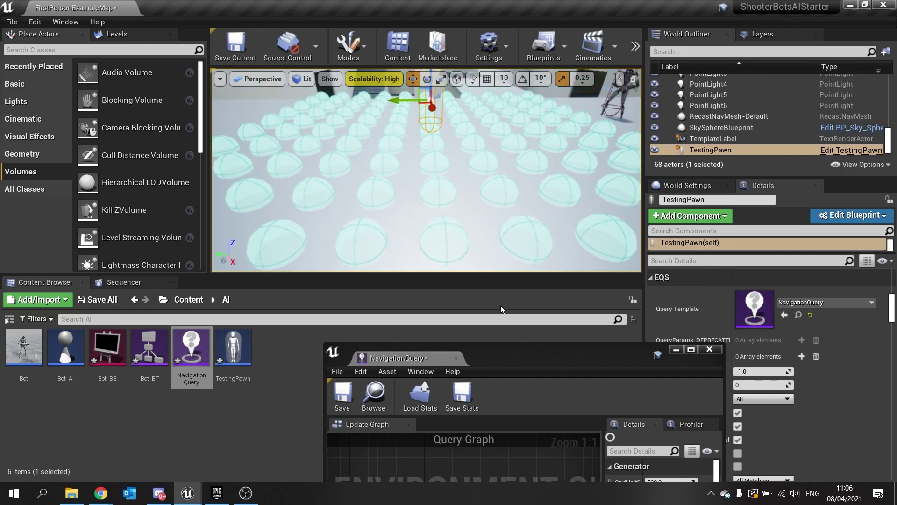
double_click(547, 350)
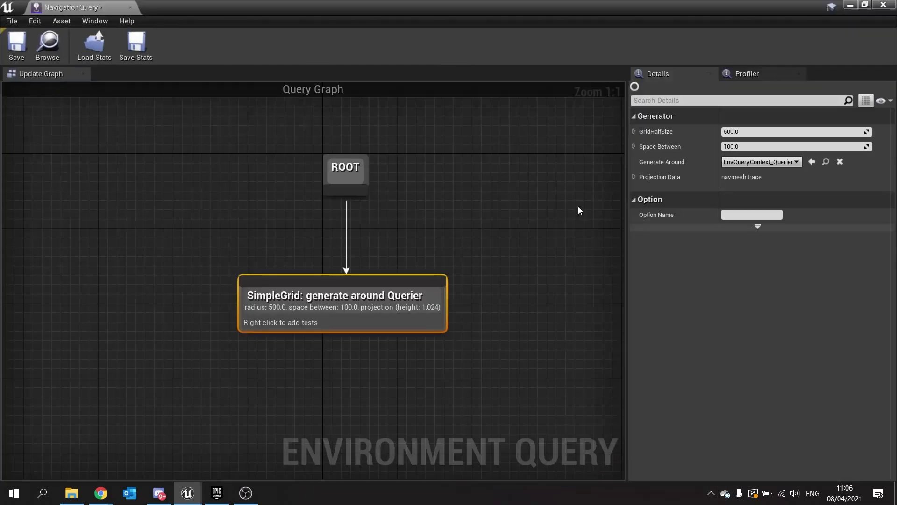
left_click(738, 146)
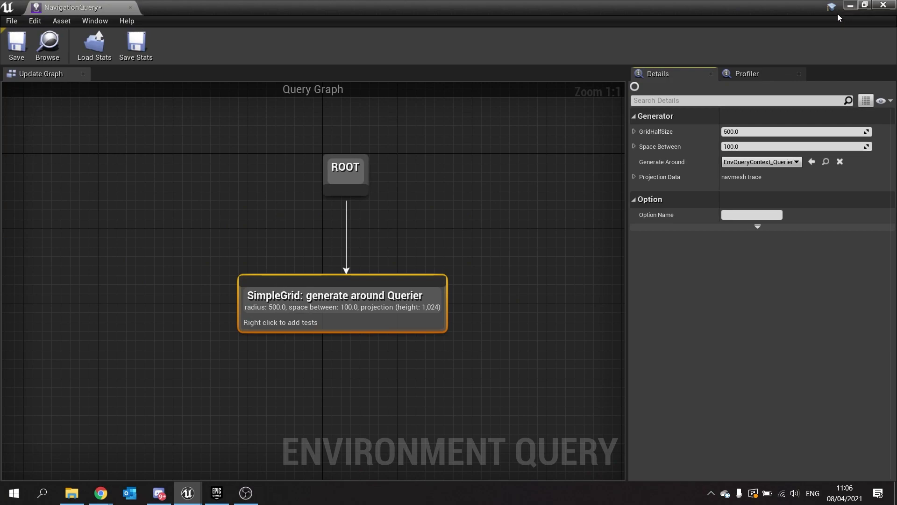
left_click(849, 6)
right_click_drag(514, 154, 511, 131)
key("a")
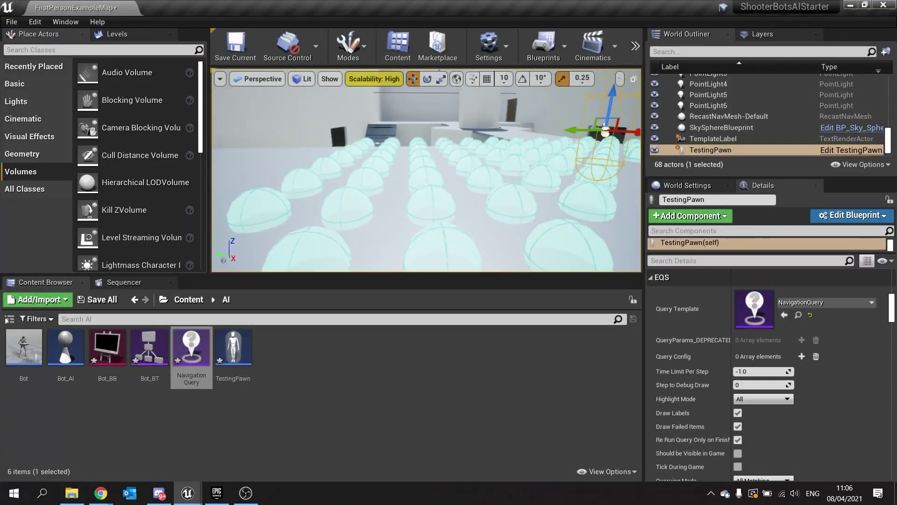
Set the SimpleGrid generator's Space Between to 250 in NavigationQuery, save it and check the point grid in the level.
double_click(191, 348)
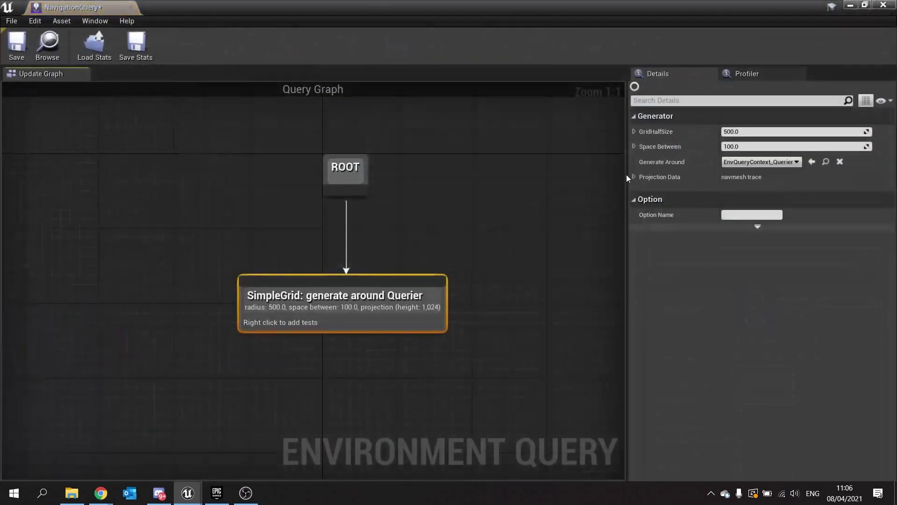
left_click(761, 147)
type("25")
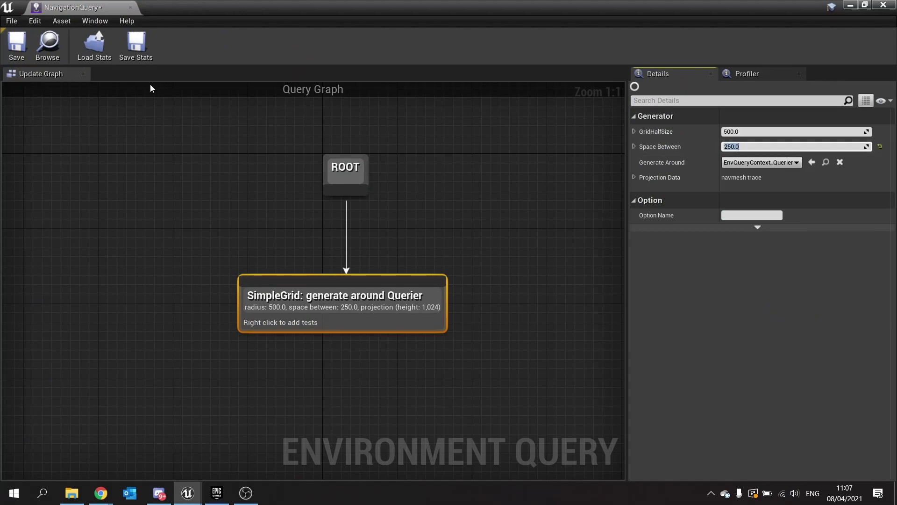
left_click(17, 44)
left_click(850, 5)
right_click_drag(502, 170, 280, 172)
right_click_drag(427, 170, 456, 190)
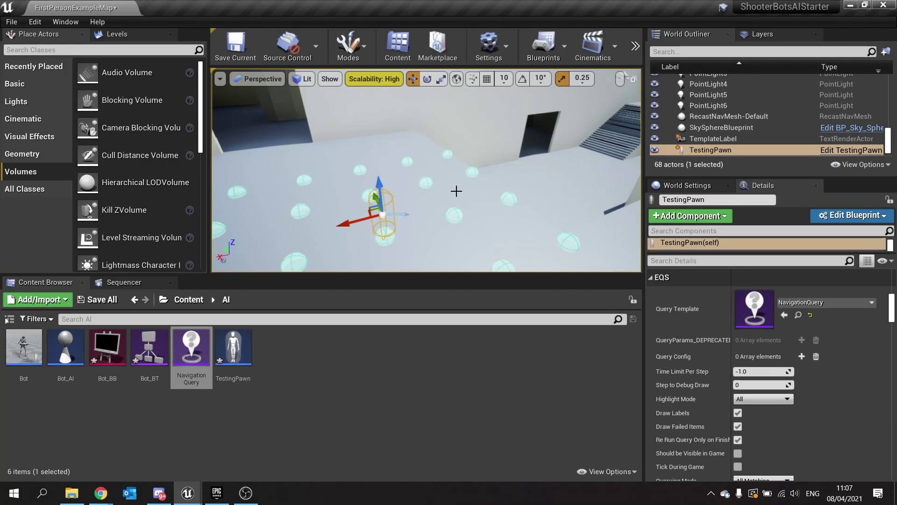
right_click_drag(455, 191, 456, 190)
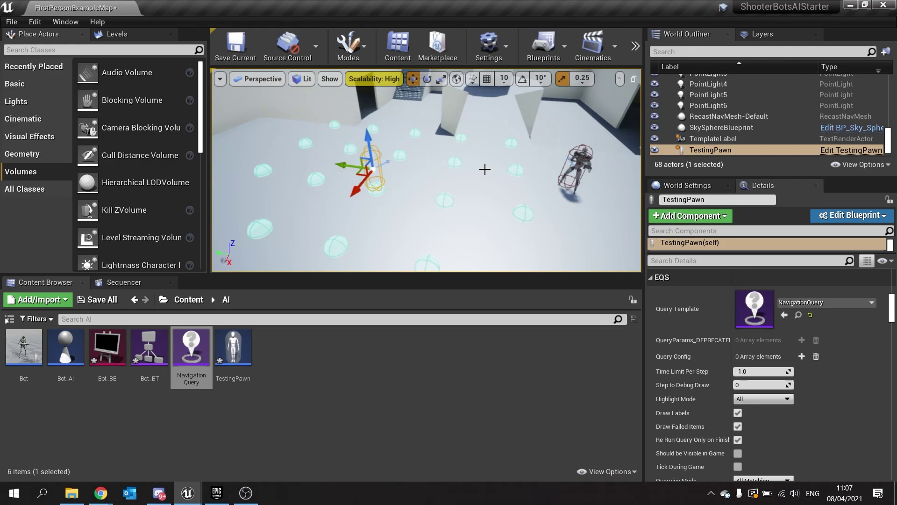
Create a blueprint class based on EnvQueryContext_BlueprintBase in the AI folder and name it BotContext.
right_click(351, 371)
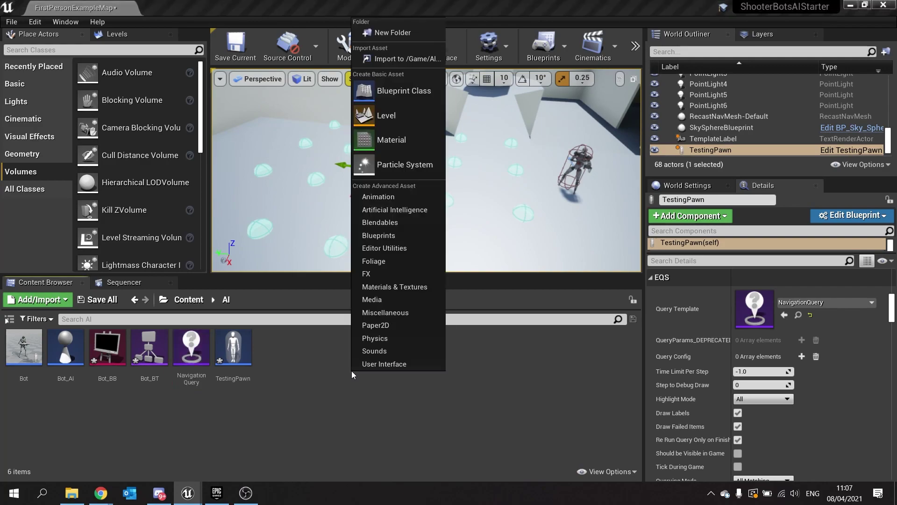
left_click(402, 94)
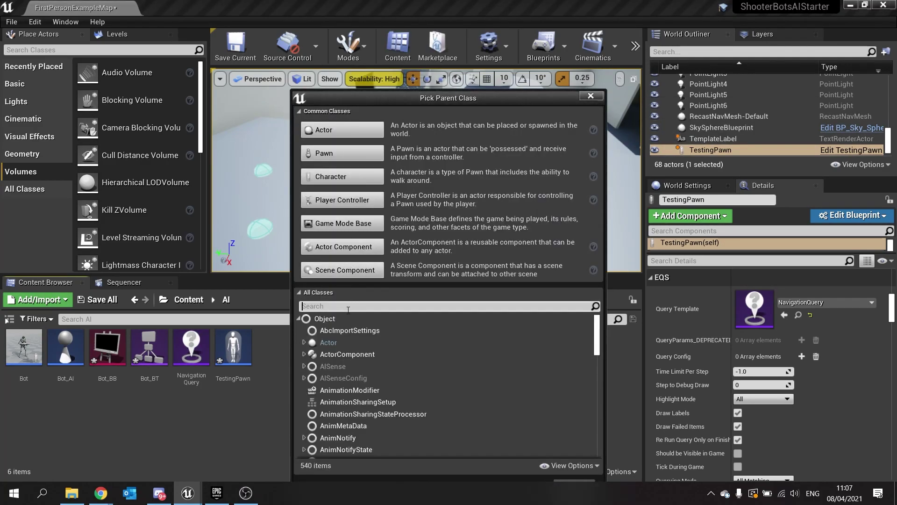
type("conten")
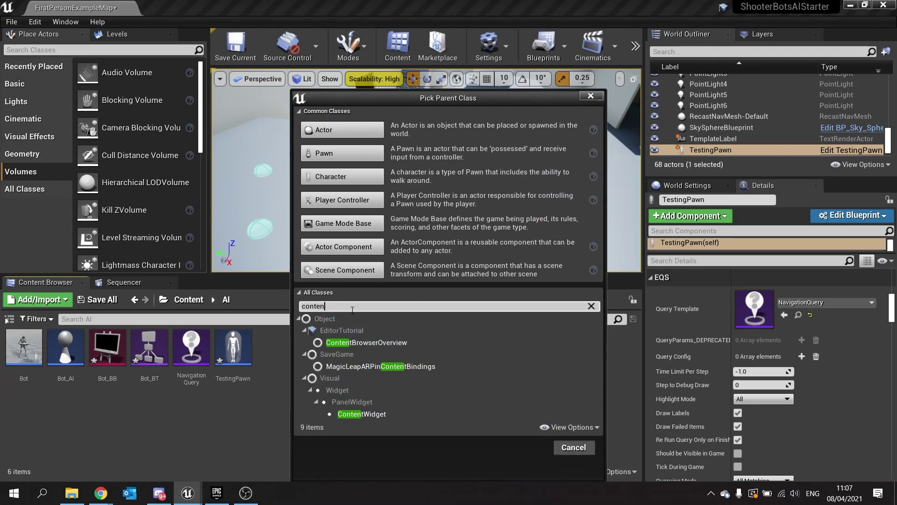
key("BackSpace")
type("xt")
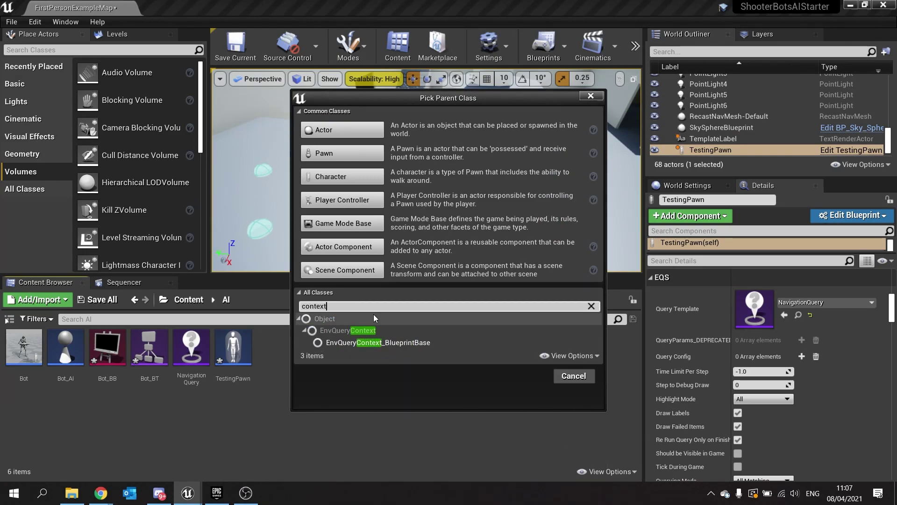
left_click(383, 330)
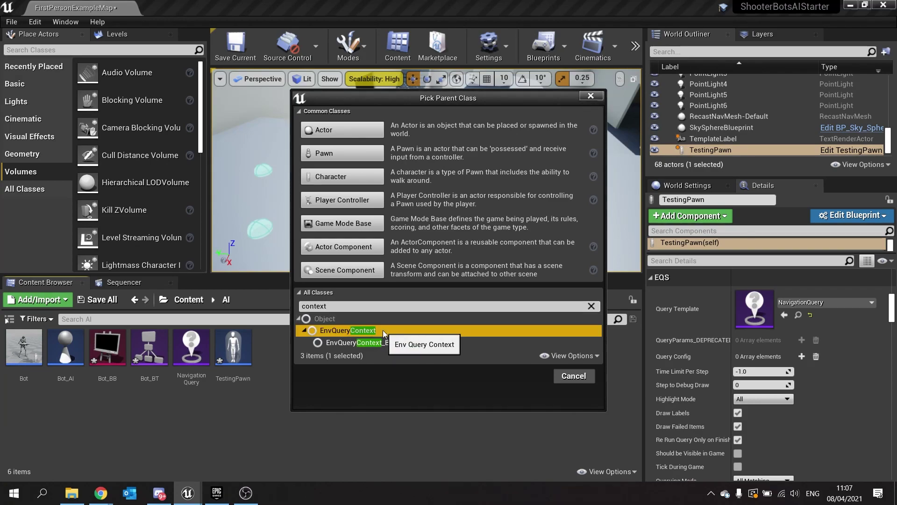
left_click(383, 343)
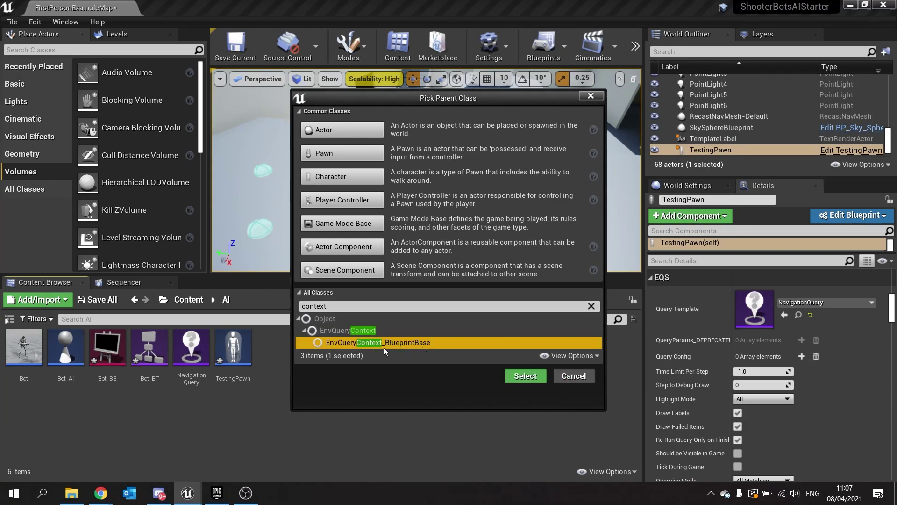
left_click(525, 376)
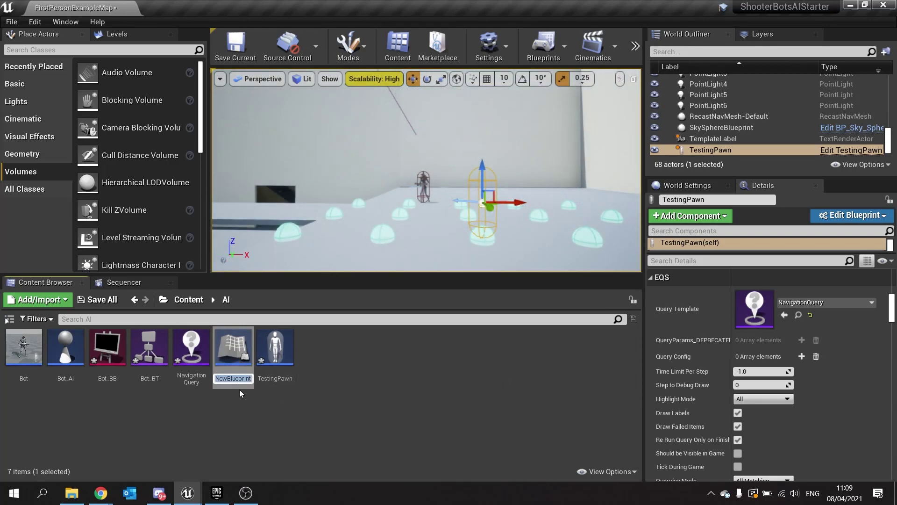
type("BotContext")
key("Return")
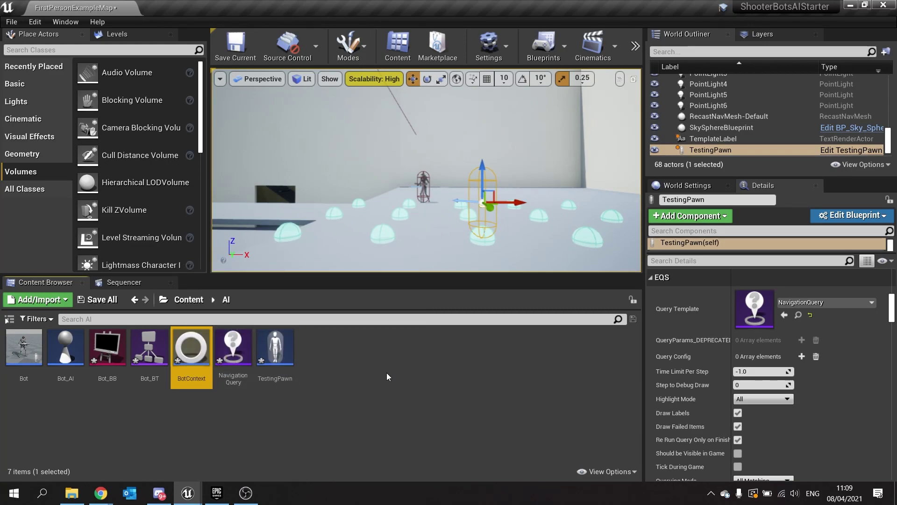
Create an Actor blueprint class in the AI folder and name it BotPointOfInterest.
right_click(350, 353)
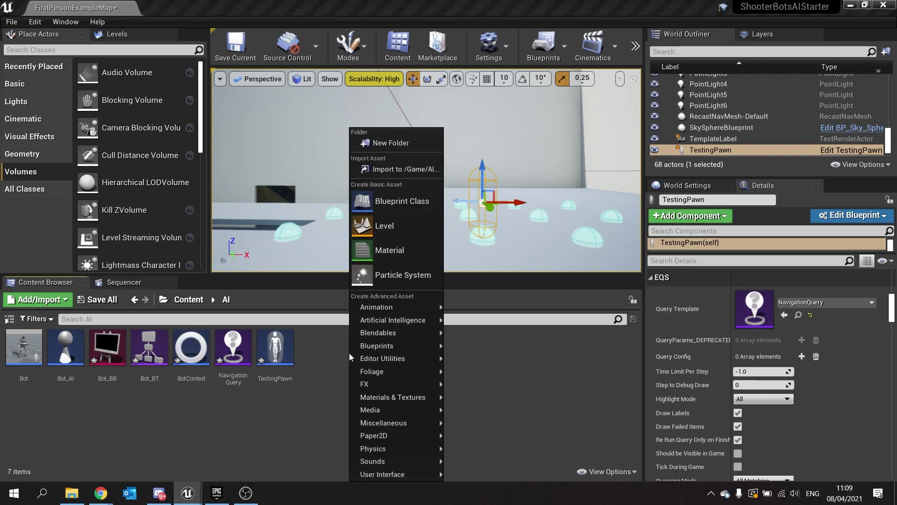
left_click(410, 206)
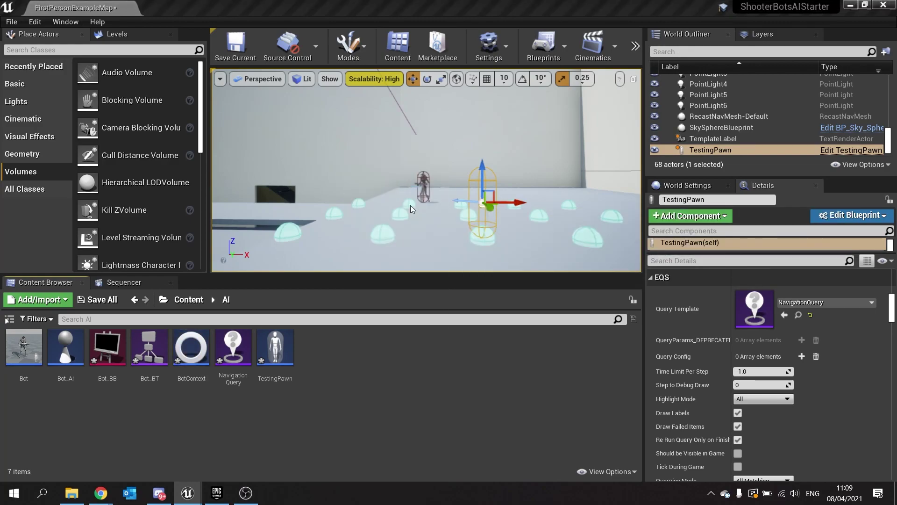
left_click(349, 133)
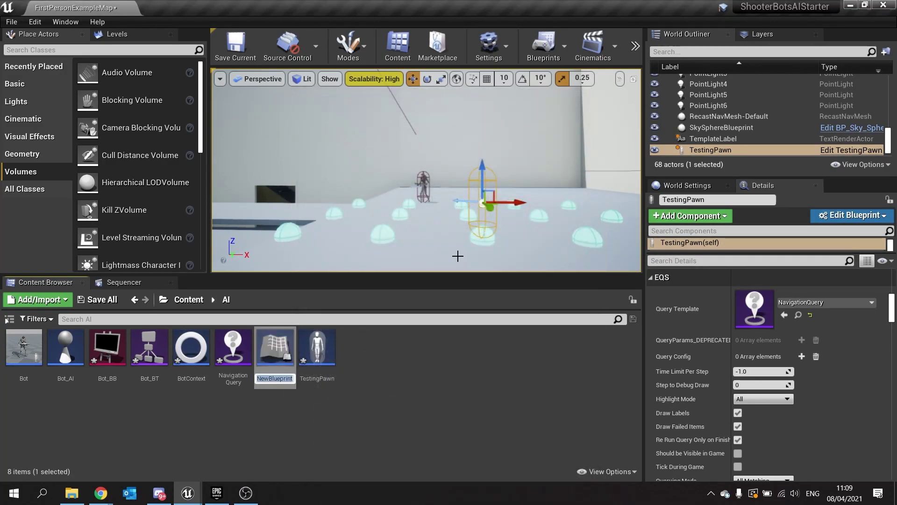
type("Bot")
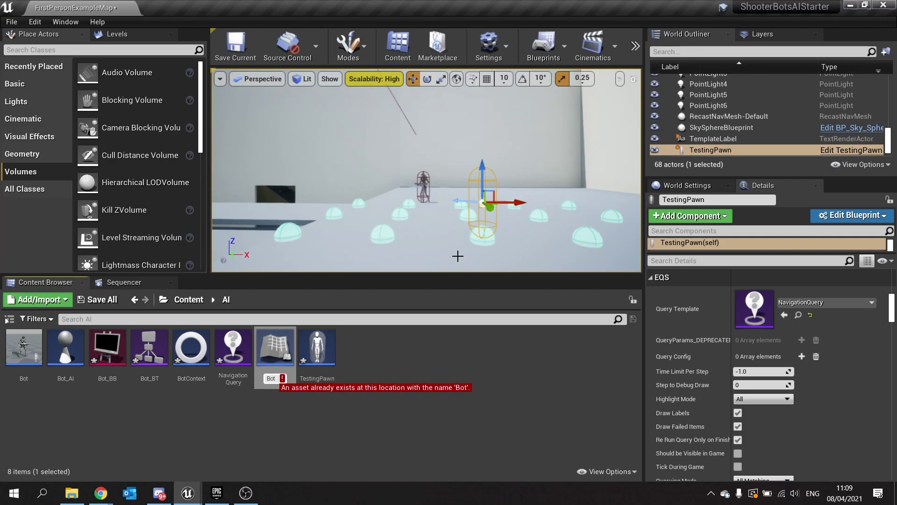
type("PointOfInterest")
key("Return")
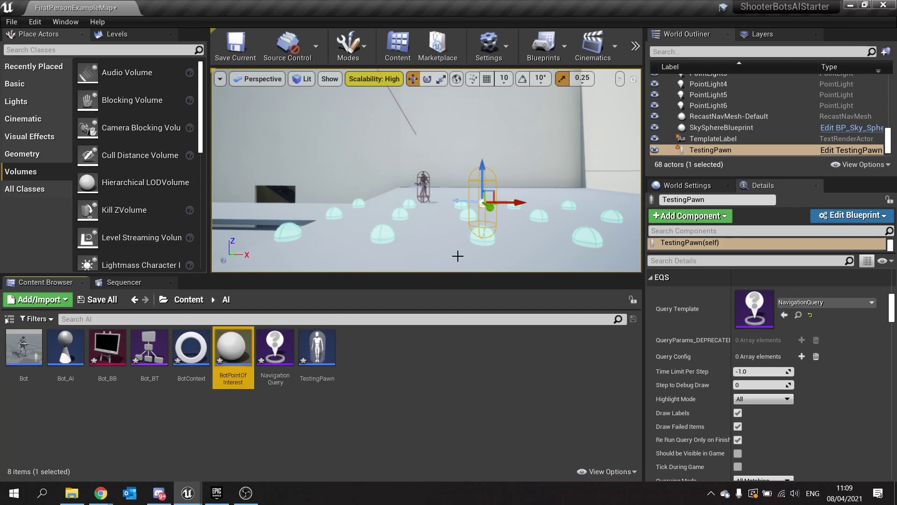
Add a Billboard component to the BotPointOfInterest blueprint, compile it and return to the level editor.
double_click(242, 354)
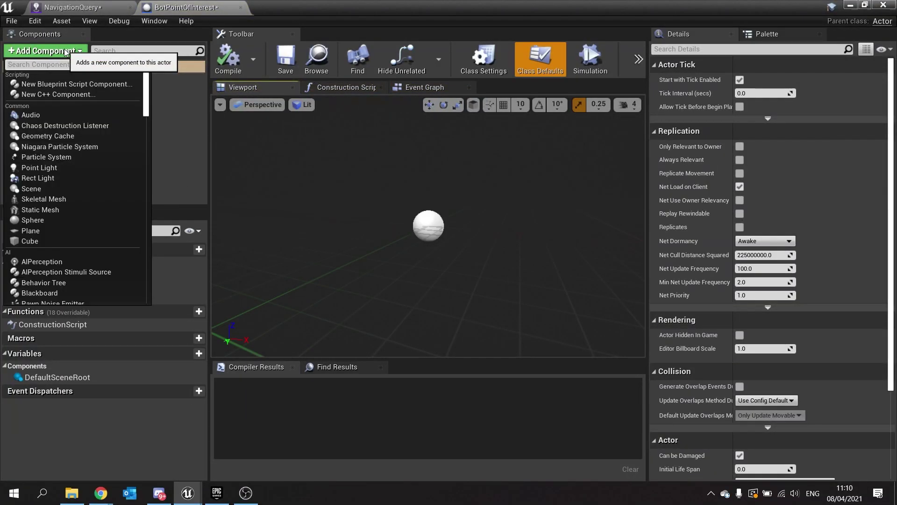
type("bill")
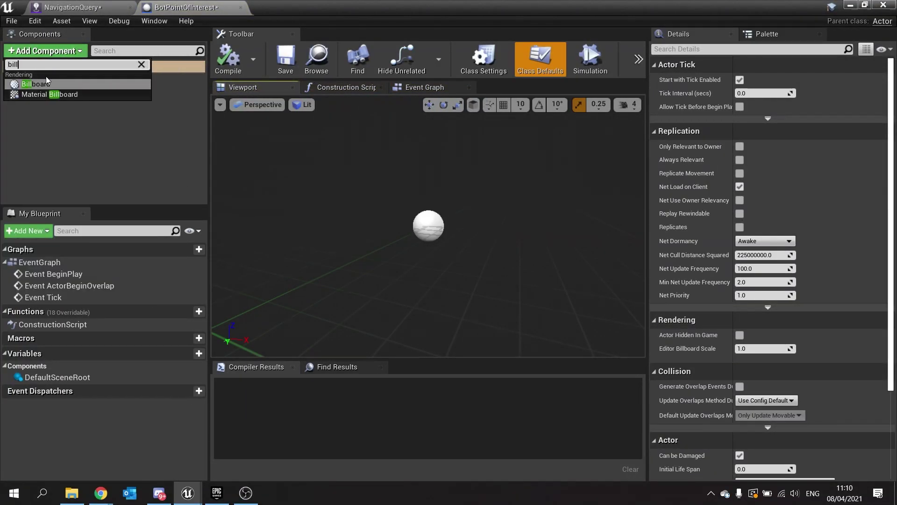
left_click(41, 84)
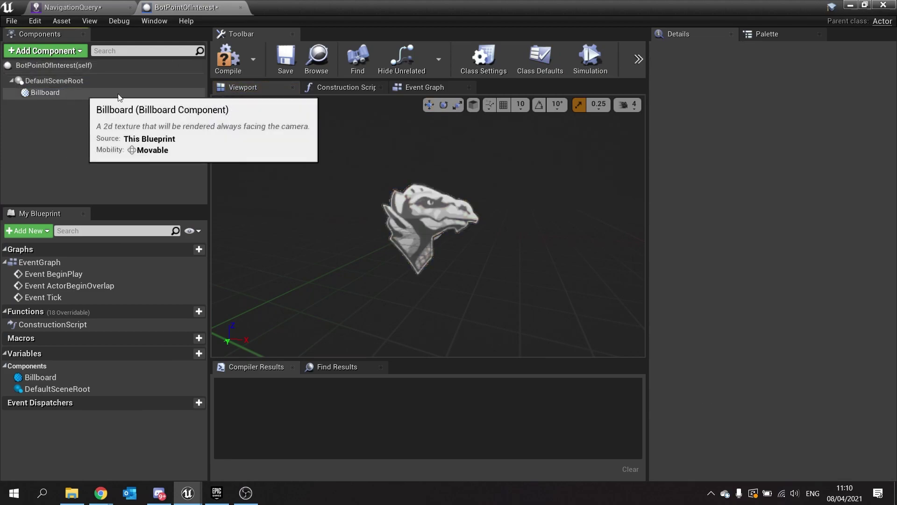
left_click(226, 58)
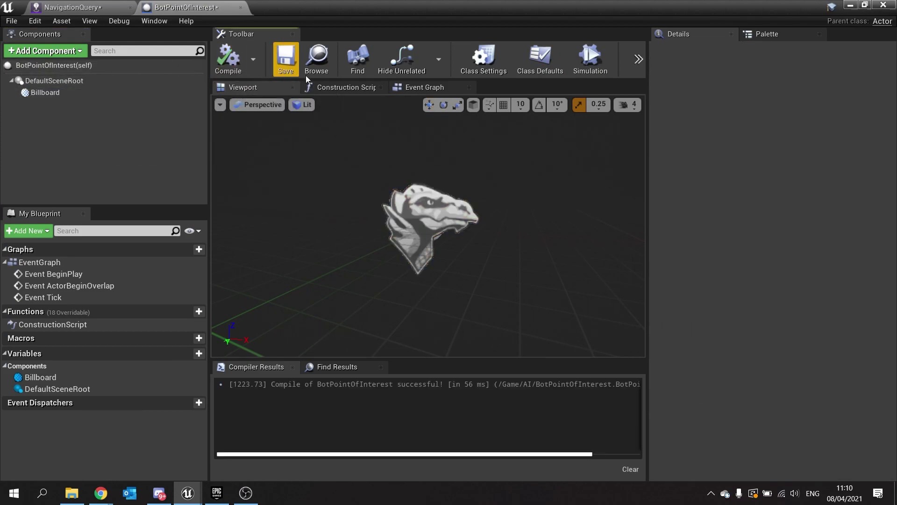
left_click(241, 7)
left_click(862, 8)
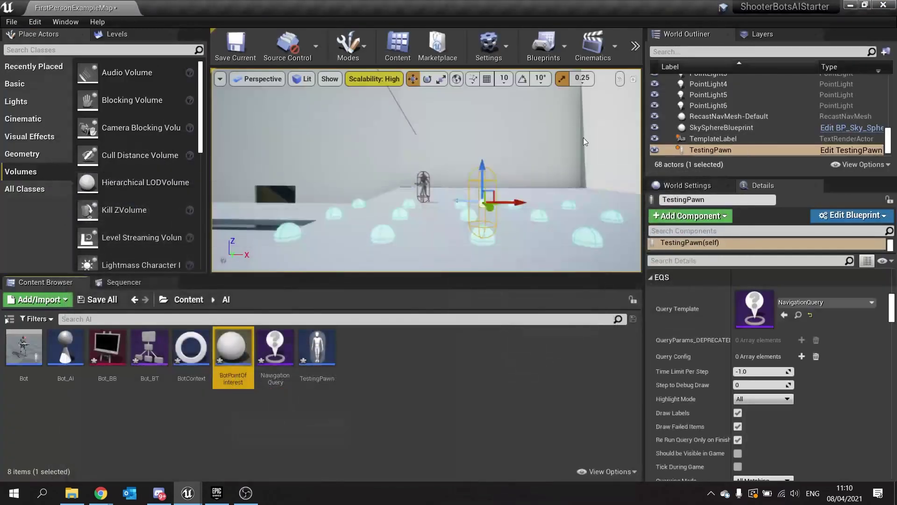
Open the BotContext blueprint and override its Provide Actors Set function.
double_click(193, 343)
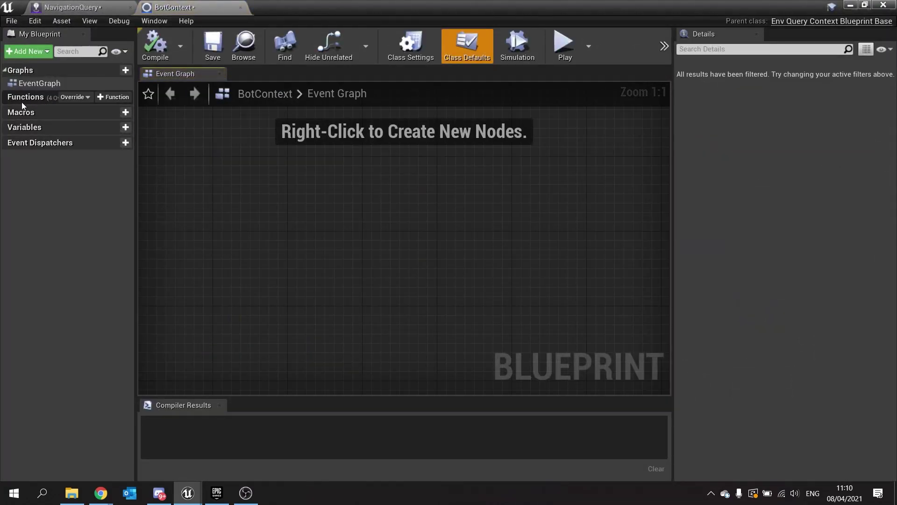
left_click(80, 97)
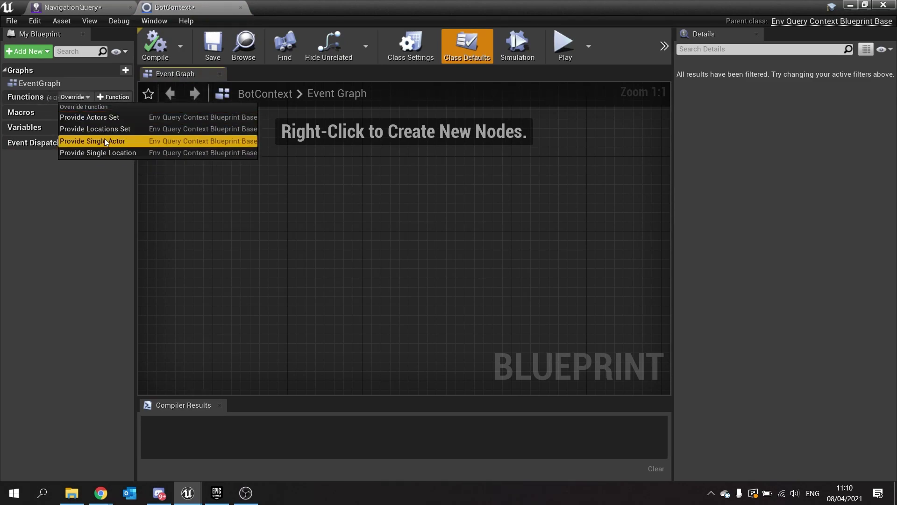
left_click(128, 119)
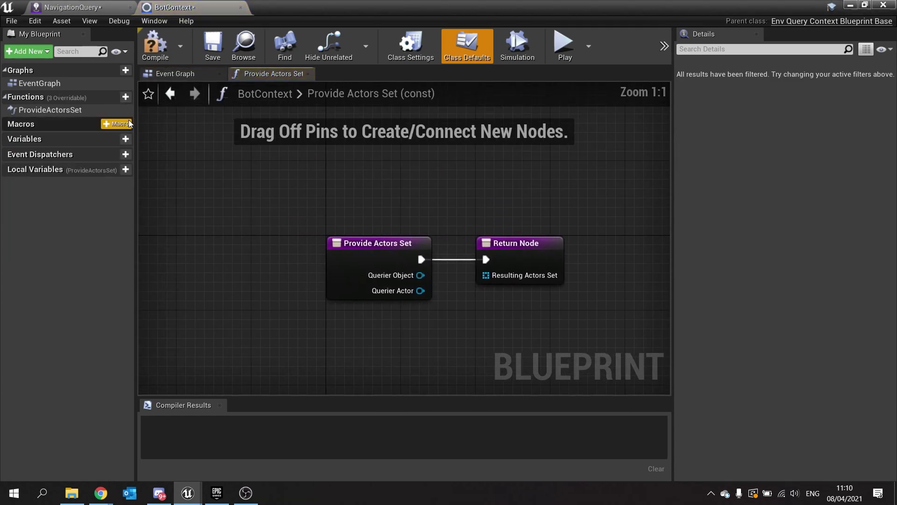
Insert a Get All Actors Of Class node after Provide Actors Set, with Actor Class set to BotPointOfInterest.
right_click_drag(466, 304, 493, 240)
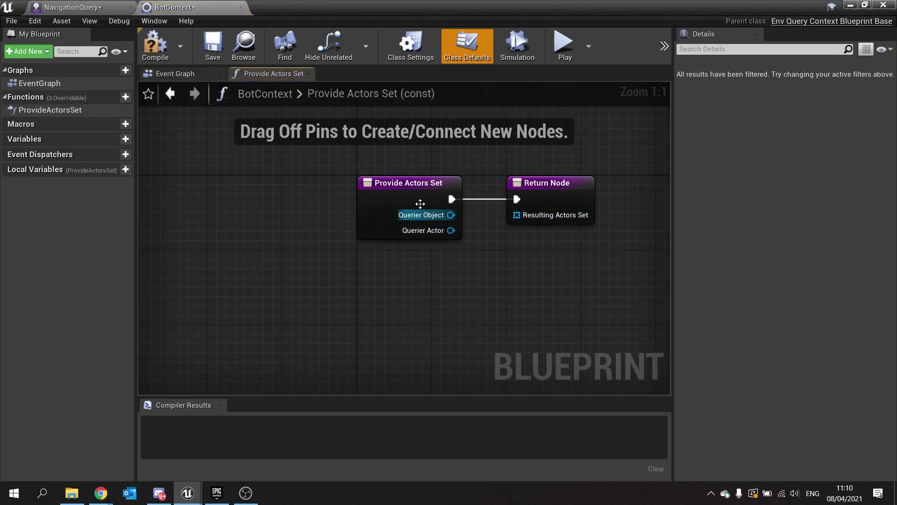
left_click_drag(416, 200, 276, 200)
right_click_drag(299, 199, 499, 188)
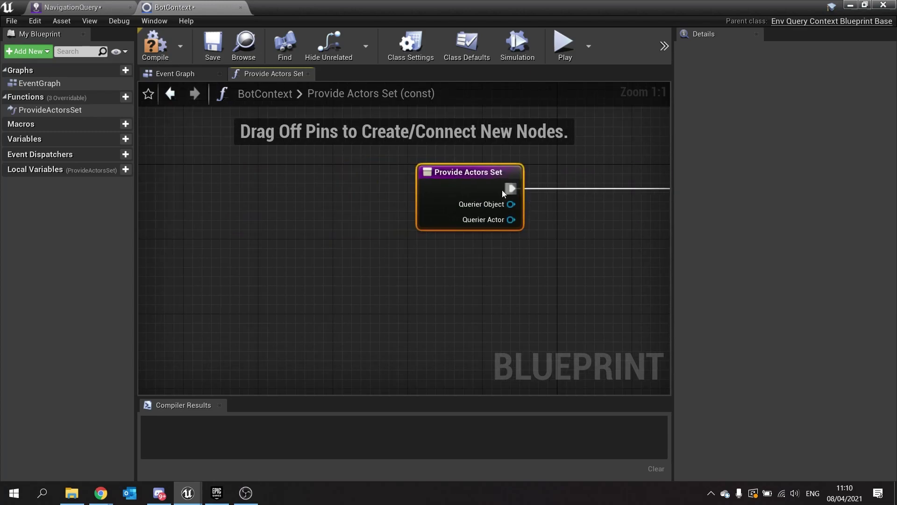
left_click_drag(458, 193, 307, 204)
left_click_drag(371, 189, 444, 201)
type("get all actors")
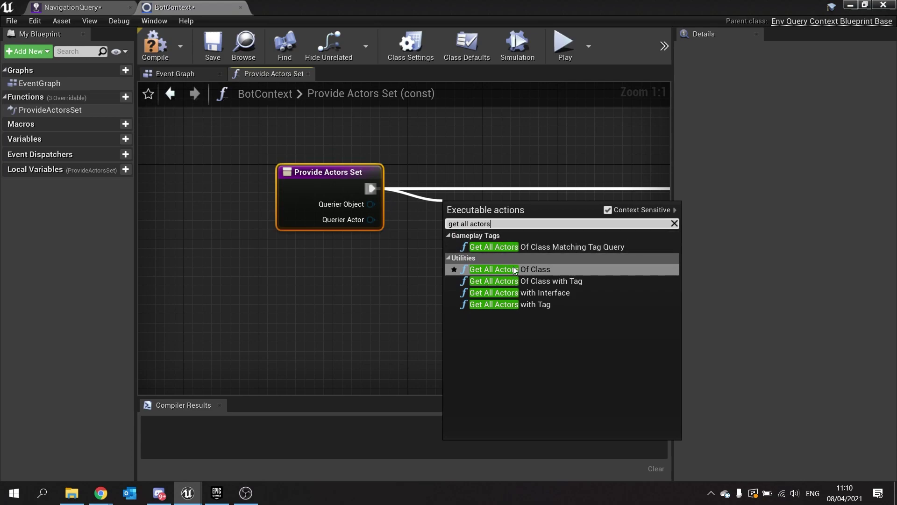
key("Return")
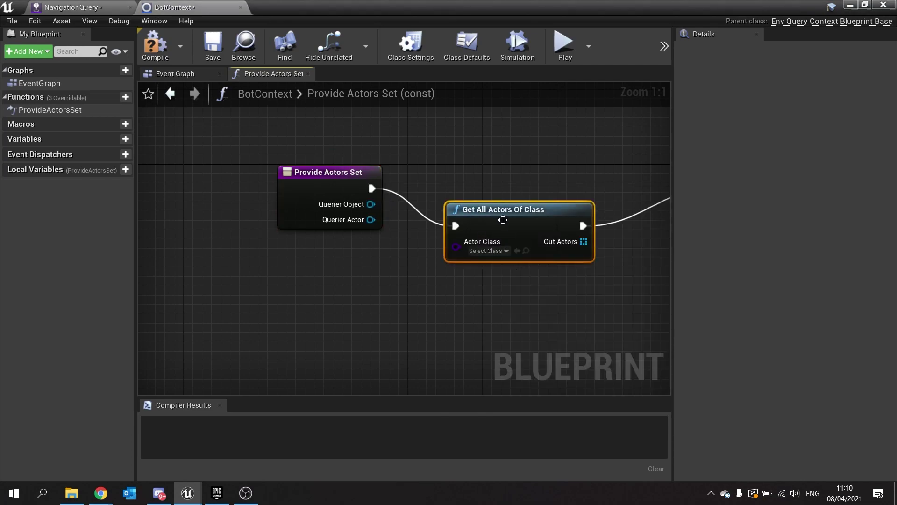
left_click(471, 215)
type("bot")
left_click(491, 276)
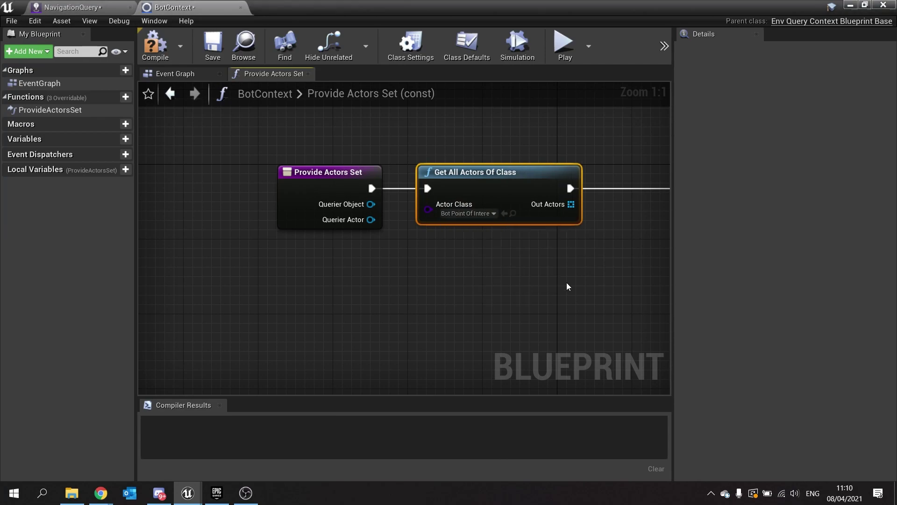
Connect Out Actors to the return node's Resulting Actors Set, then compile, save and close BotContext.
right_click_drag(567, 286, 368, 266)
left_click_drag(370, 183, 518, 184)
left_click(155, 44)
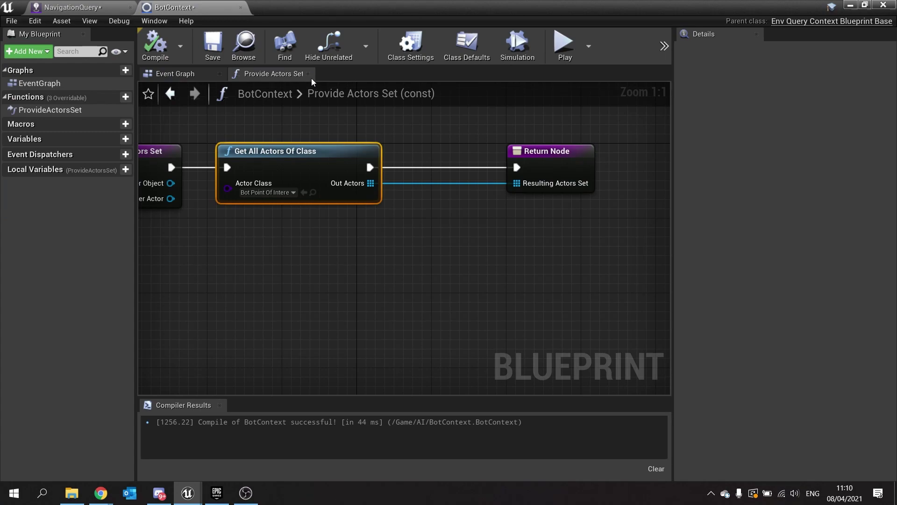
left_click(213, 43)
left_click(240, 8)
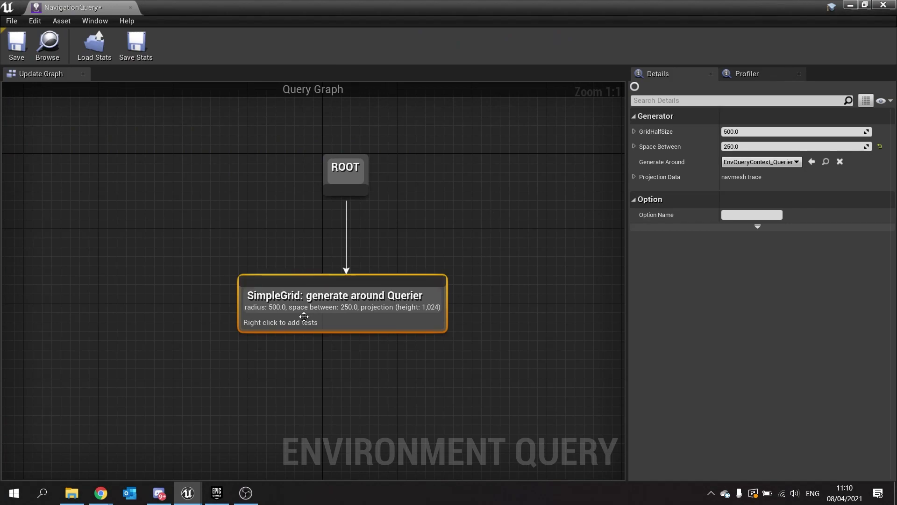
Set the SimpleGrid generator's Generate Around to BotContext in NavigationQuery, then save and close the query.
left_click(761, 163)
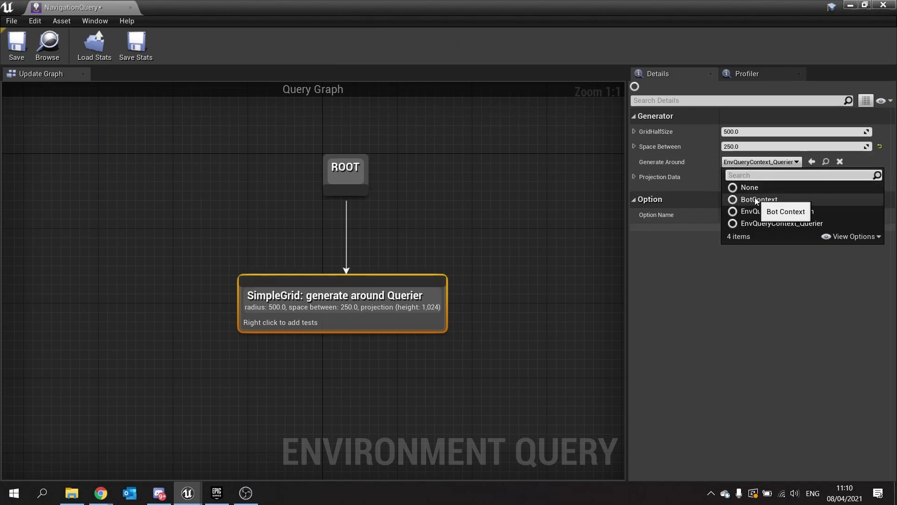
left_click(756, 200)
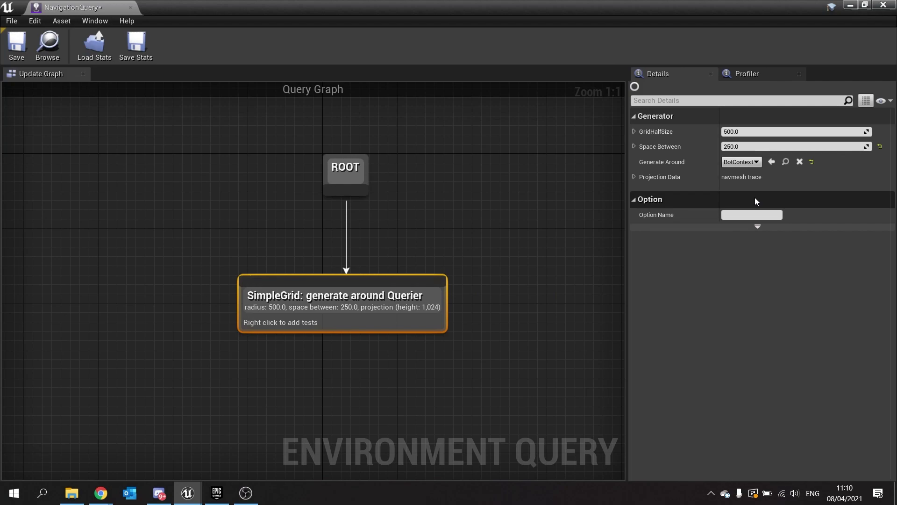
left_click(17, 45)
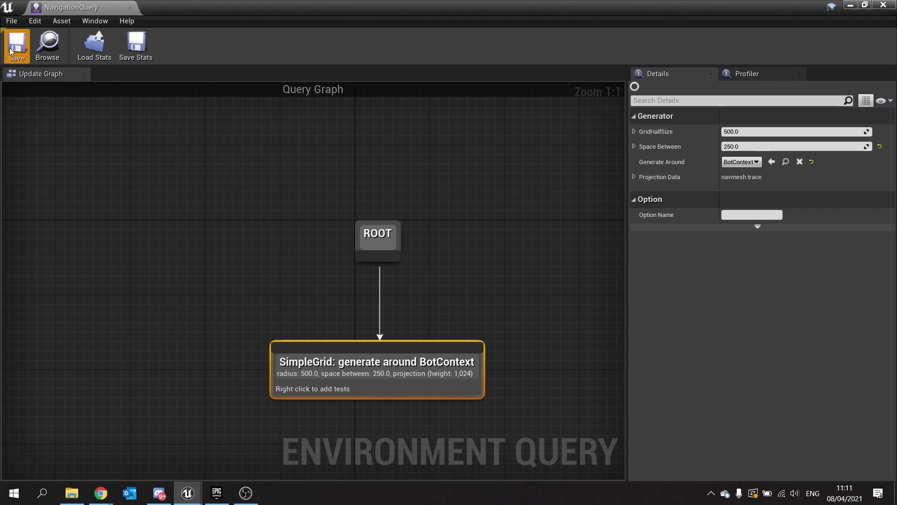
left_click(888, 7)
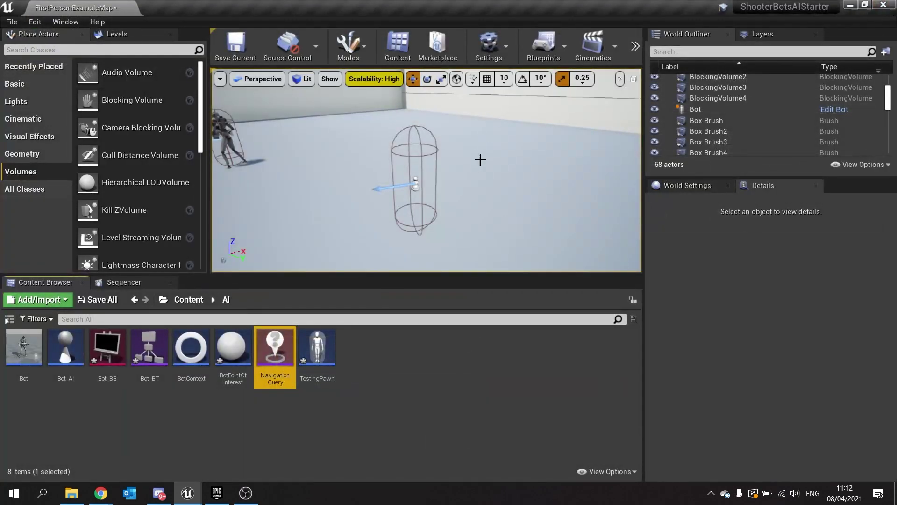
Place a BotPointOfInterest actor on the open floor near the bot and the TestingPawn, and raise it slightly.
right_click_drag(479, 168, 514, 206)
right_click_drag(445, 190, 441, 177)
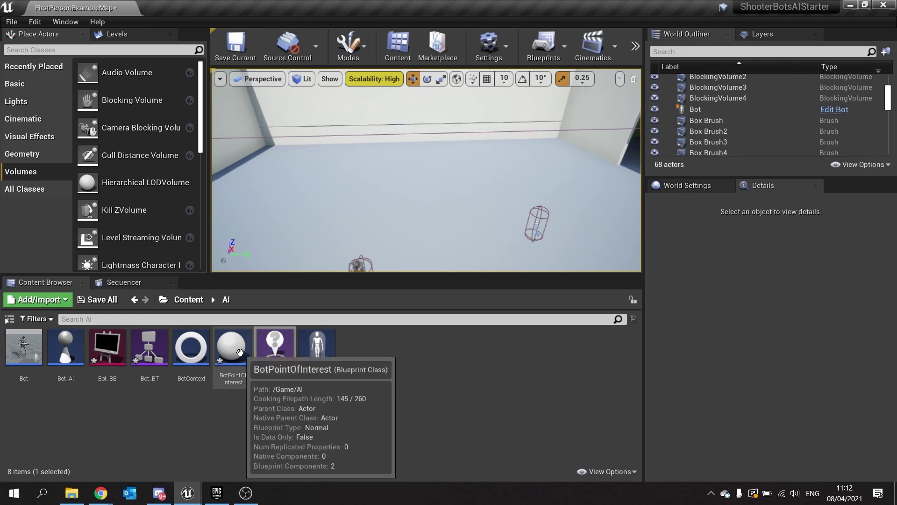
left_click_drag(232, 347, 404, 184)
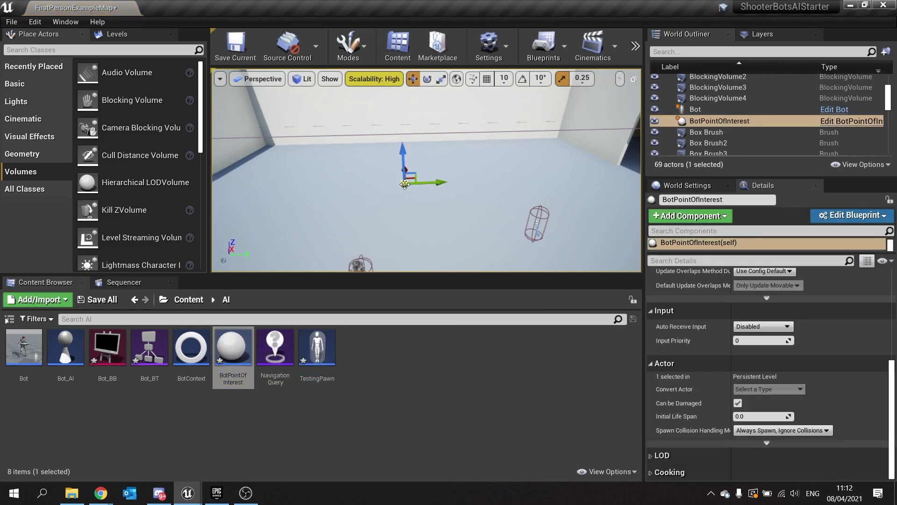
left_click(536, 223)
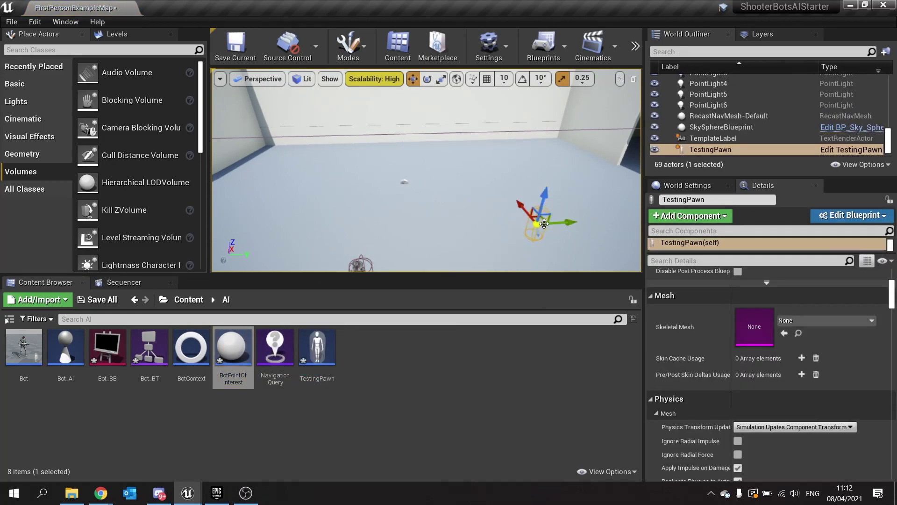
left_click(404, 181)
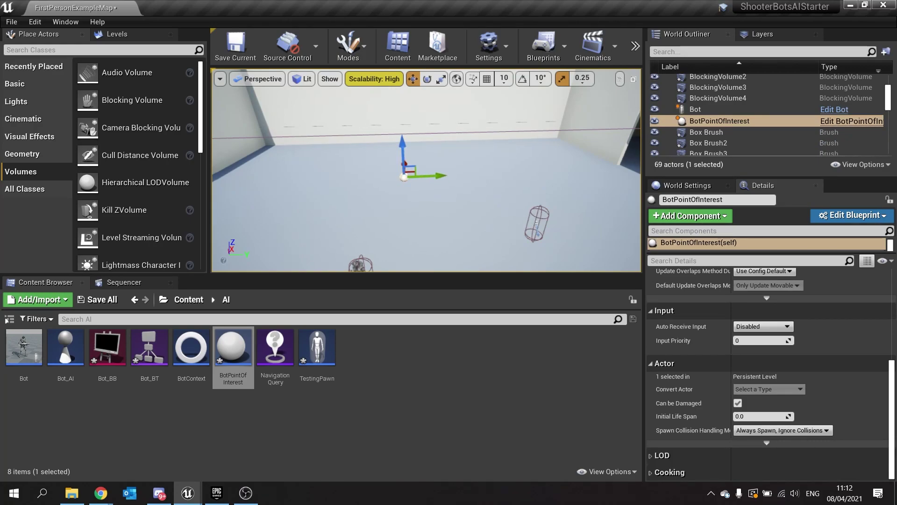
left_click(524, 188)
Select the TestingPawn and resave NavigationQuery to refresh the generated points in the level.
left_click(536, 218)
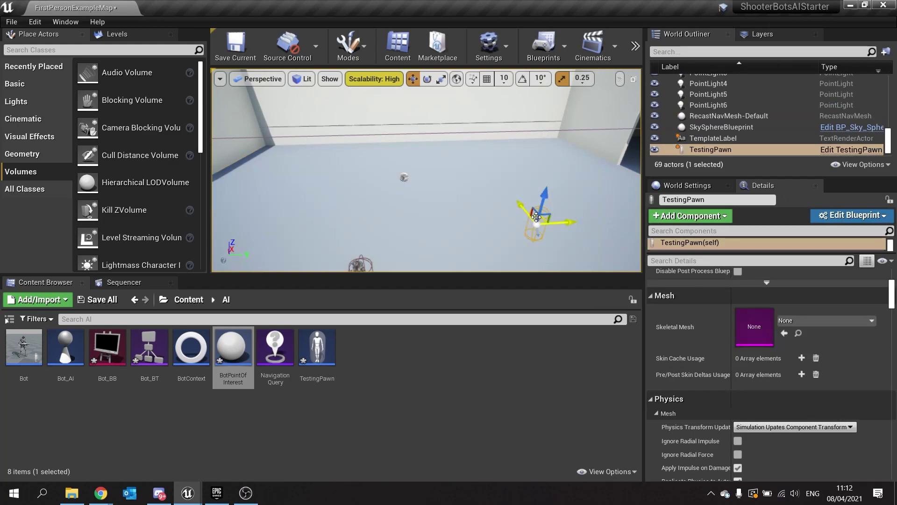
right_click_drag(358, 257, 280, 252)
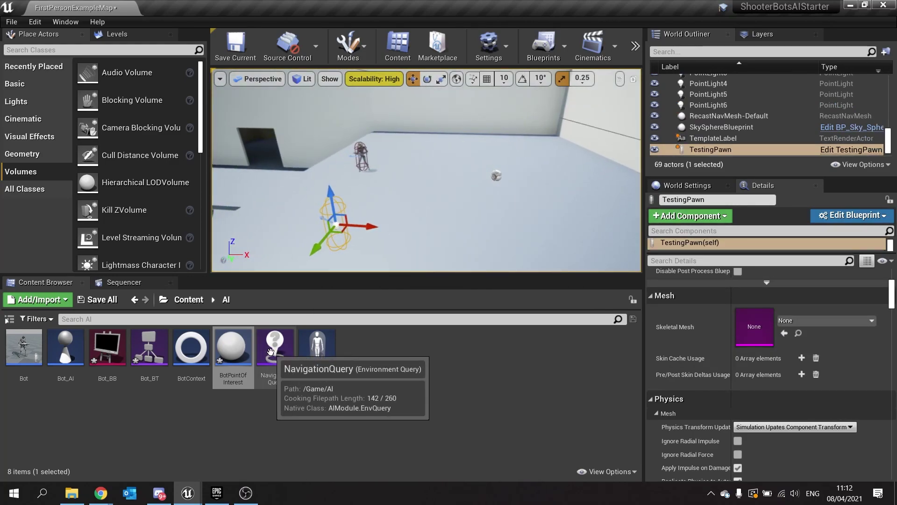
double_click(275, 351)
left_click(21, 51)
left_click(882, 4)
Place three more BotPointOfInterest actors in other areas of the level.
right_click_drag(538, 216, 513, 187)
right_click_drag(455, 168, 560, 191)
right_click_drag(472, 219, 477, 200)
left_click_drag(233, 348, 407, 214)
right_click_drag(460, 241, 420, 254)
left_click_drag(233, 348, 440, 208)
right_click_drag(432, 245, 335, 266)
left_click_drag(232, 348, 420, 158)
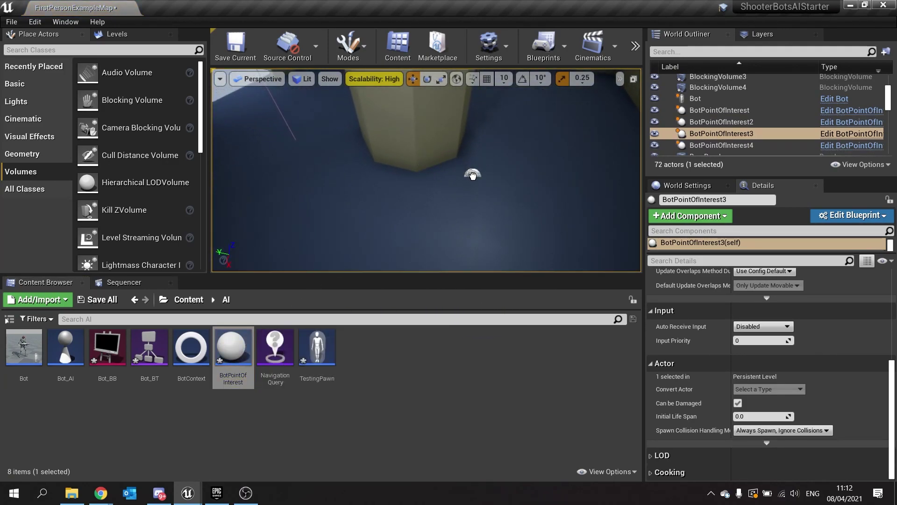
left_click_drag(473, 176, 486, 189)
Place two further BotPointOfInterest actors in the level, one of them on the floor of the room with the staircase.
right_click_drag(486, 189, 715, 166)
key("w")
key("w")
right_click_drag(461, 150, 461, 150)
left_click_drag(233, 348, 460, 245)
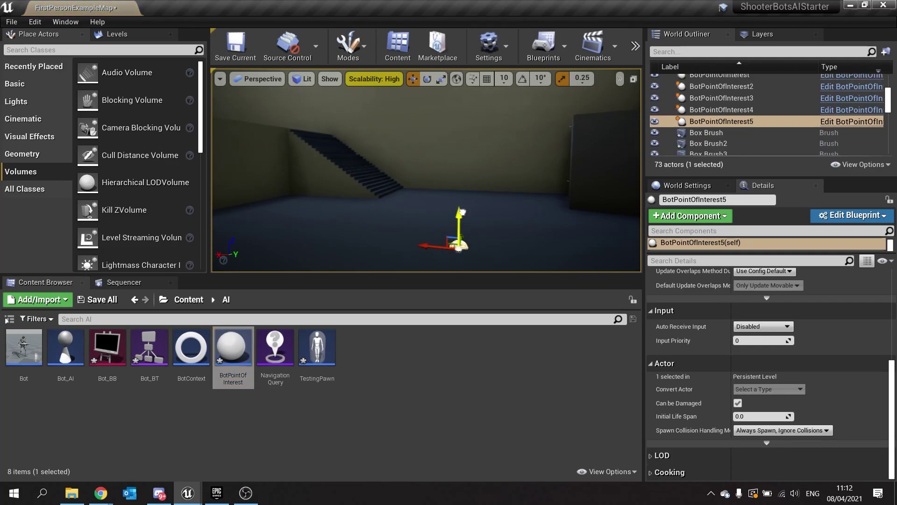
right_click_drag(461, 211, 458, 208)
left_click_drag(233, 348, 444, 226)
right_click_drag(444, 227, 434, 203)
Select the TestingPawn, review NavigationQuery and examine the generated point grids around the points of interest in the level.
left_click(484, 203)
right_click_drag(346, 222, 346, 223)
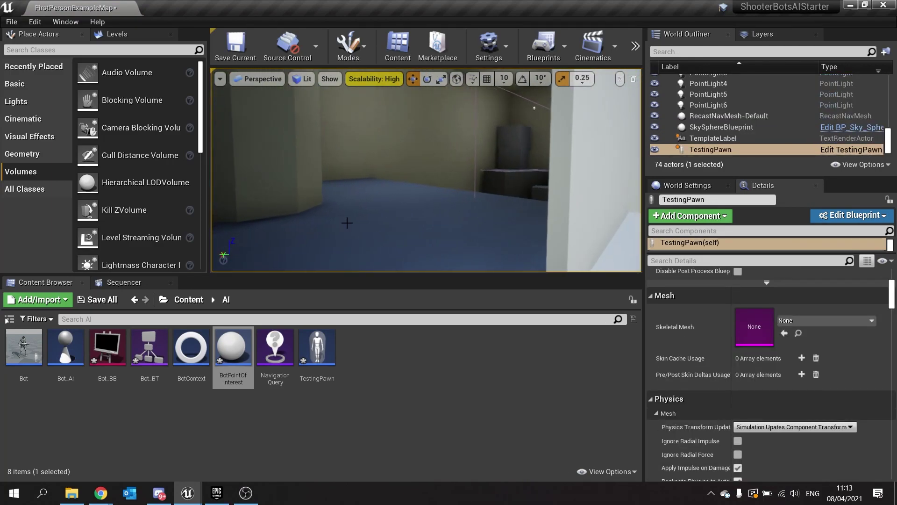
double_click(282, 352)
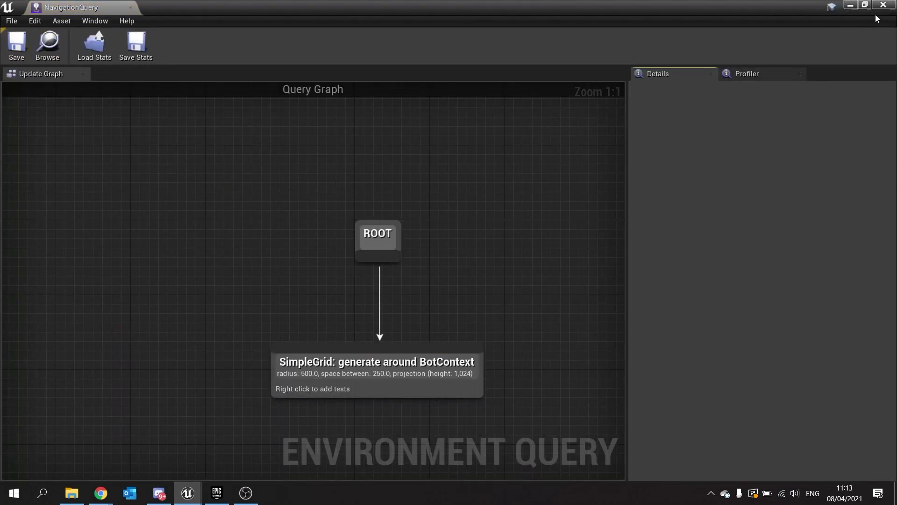
left_click(883, 4)
right_click_drag(588, 149, 588, 149)
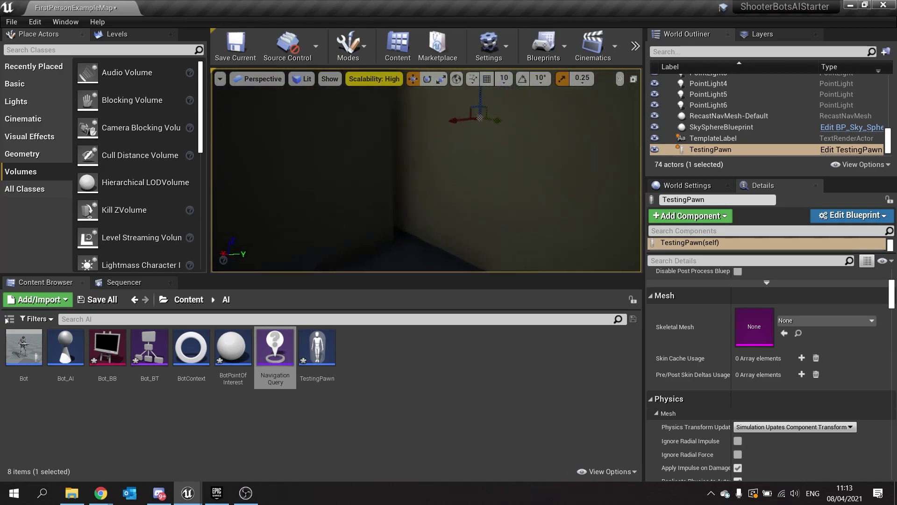
right_click_drag(588, 149, 588, 149)
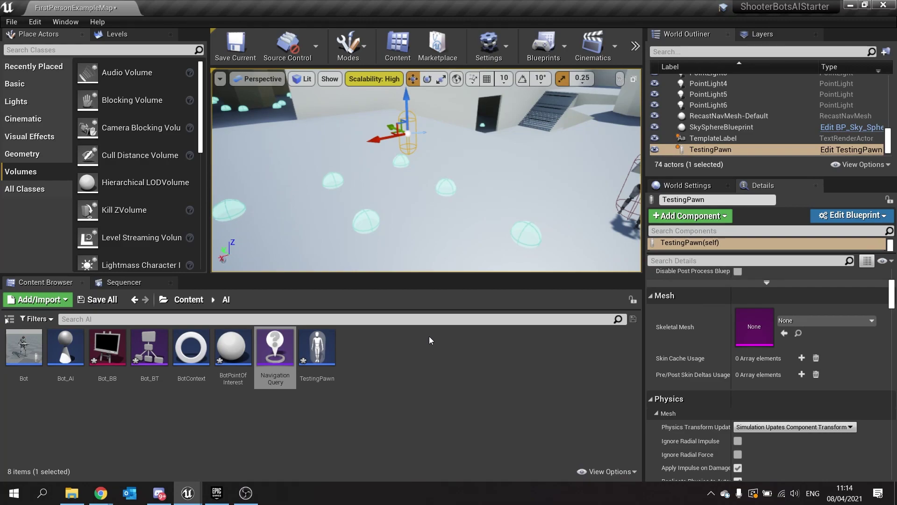
right_click_drag(414, 220, 415, 221)
right_click_drag(419, 171, 419, 170)
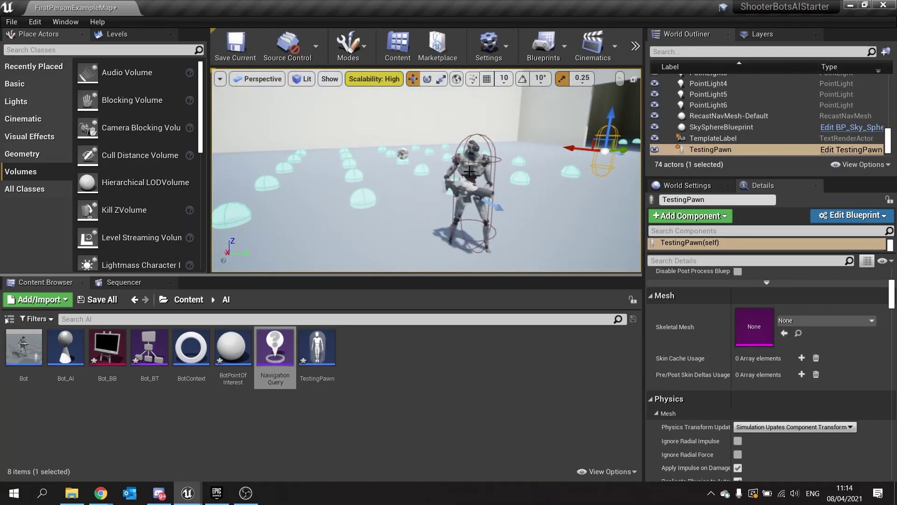